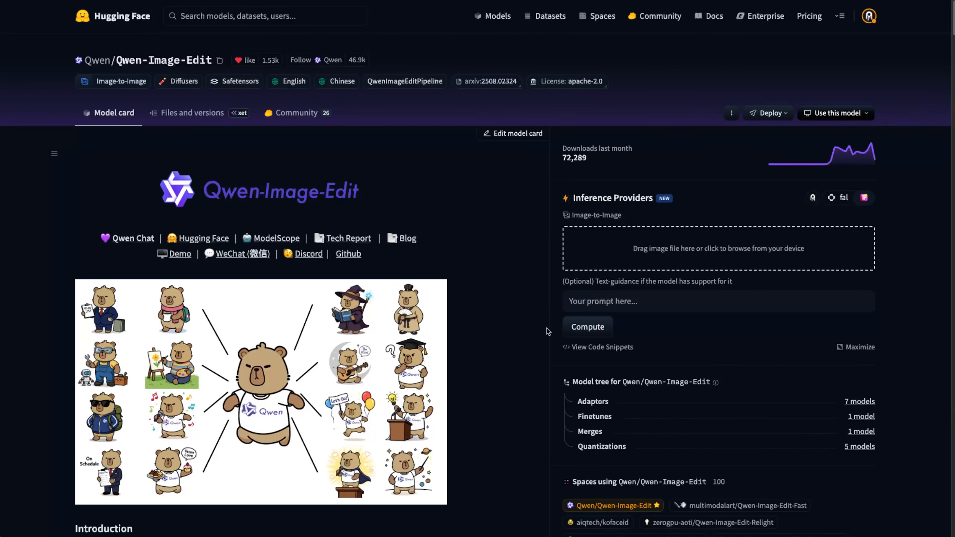
# - Remove 'with one eye' so the edit prompt reads 'make this man a cyclops', and run it
pyautogui.scroll(-8, 540, 327)
pyautogui.scroll(7, 540, 328)
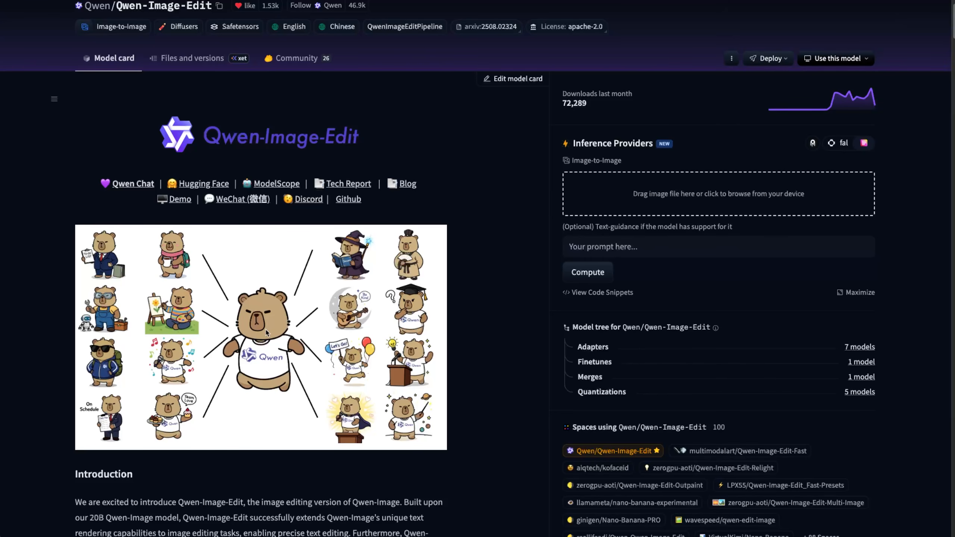
pyautogui.scroll(-6, 514, 439)
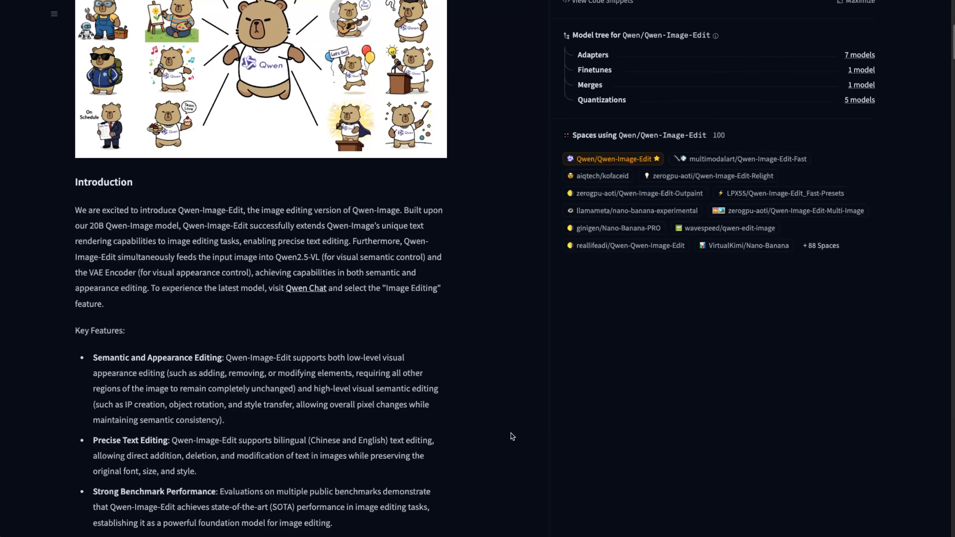
pyautogui.scroll(7, 511, 433)
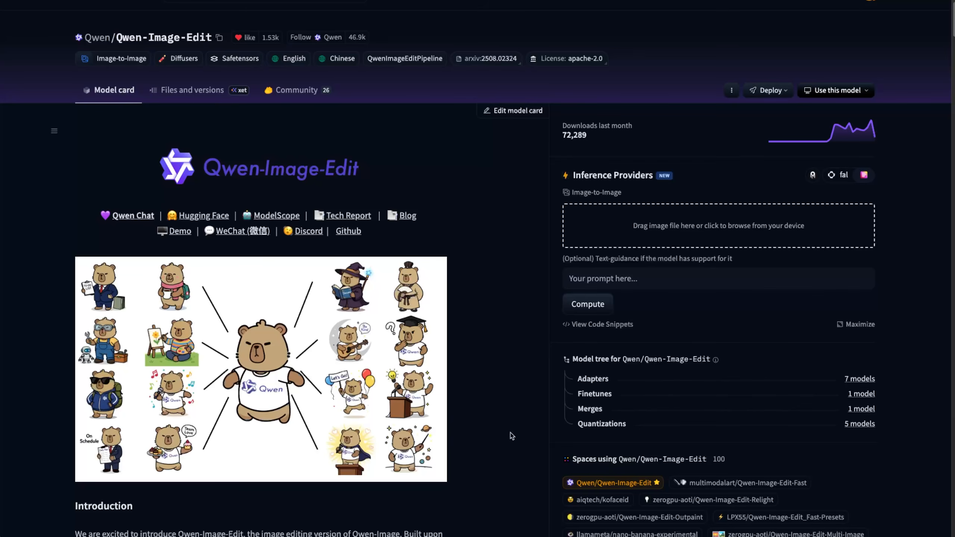
pyautogui.scroll(-1, 512, 436)
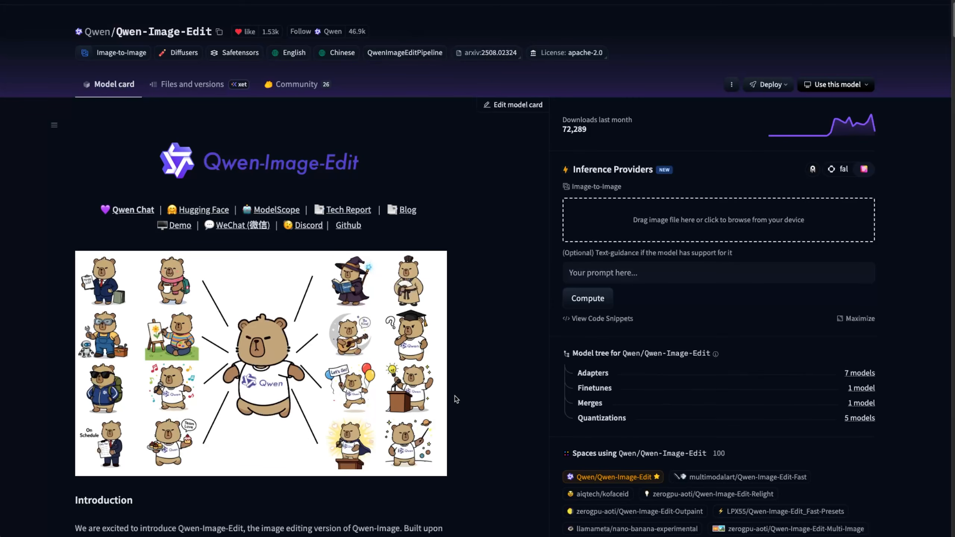
pyautogui.scroll(-3, 457, 399)
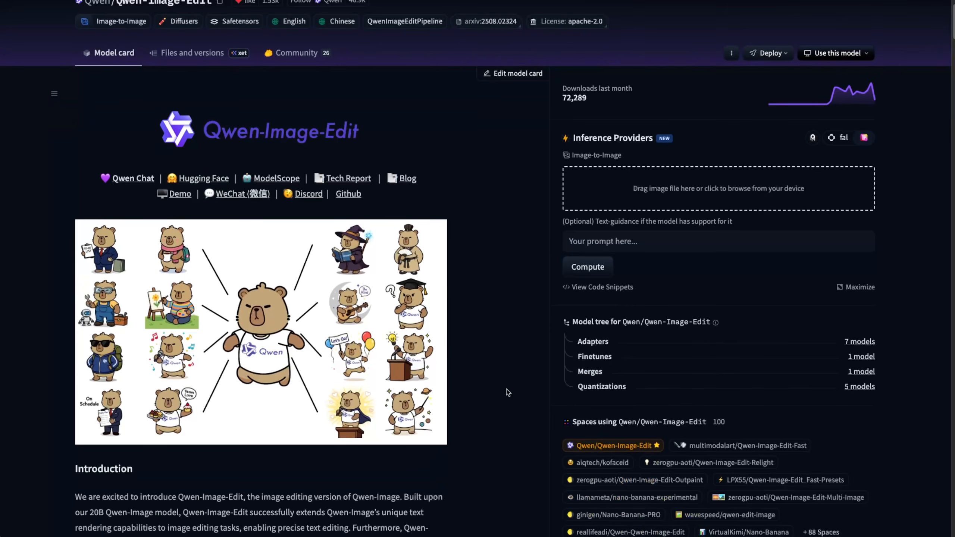
pyautogui.scroll(-1, 508, 393)
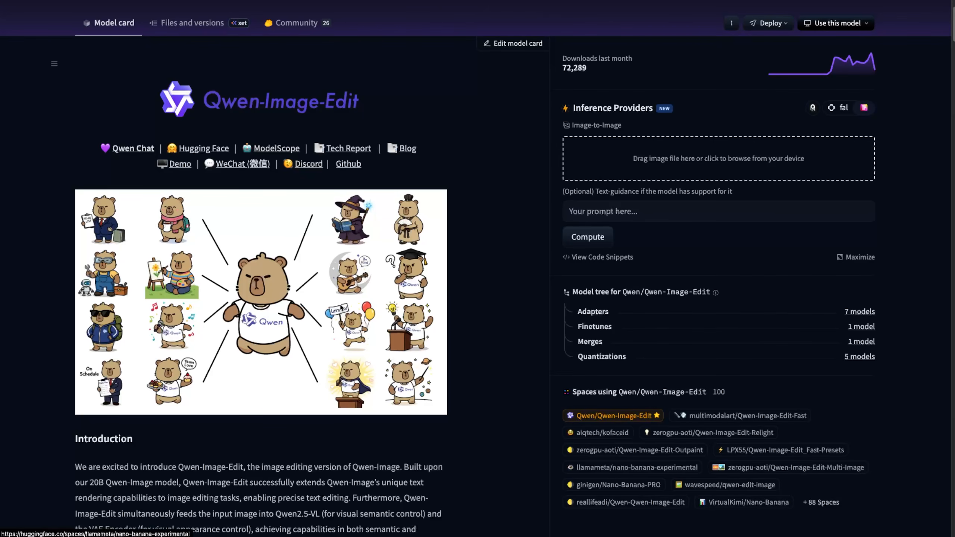
pyautogui.scroll(3, 465, 228)
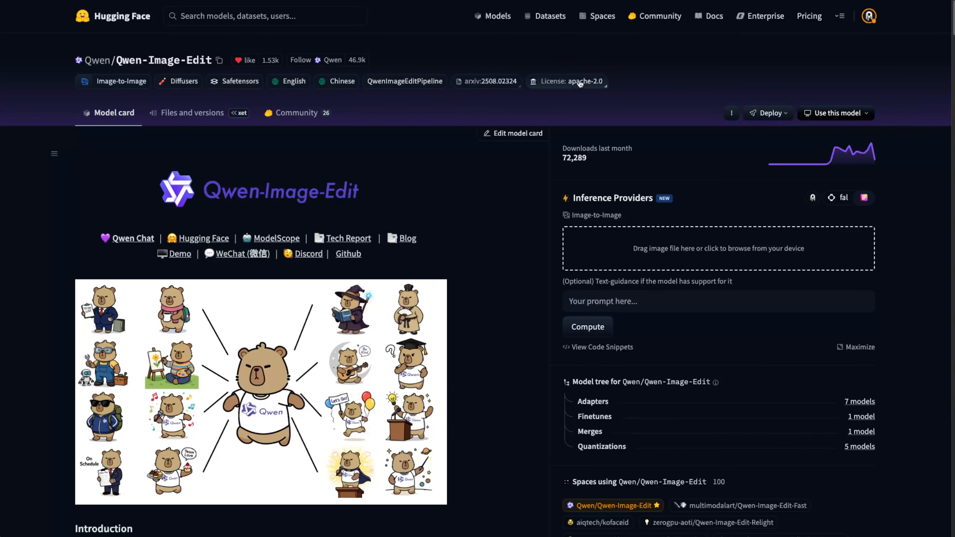
pyautogui.scroll(-10, 495, 280)
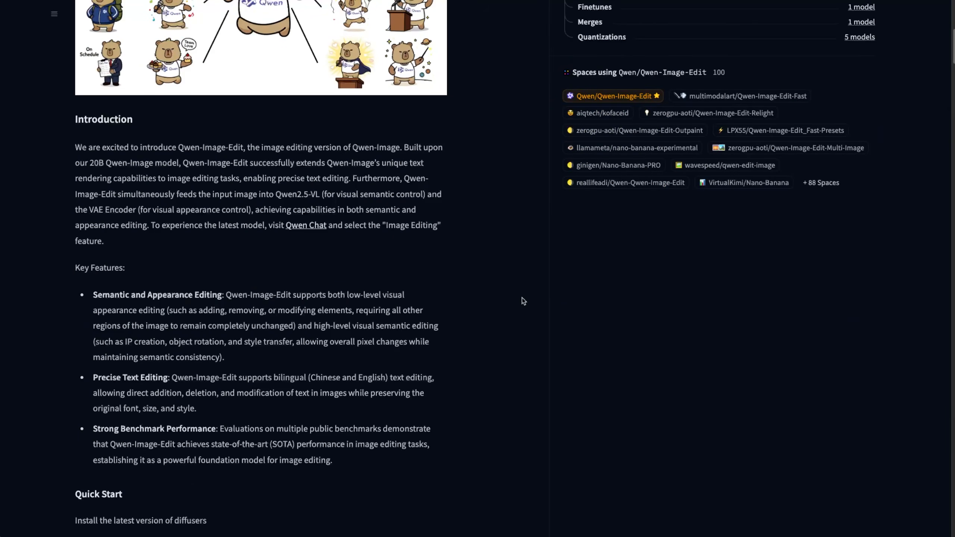
pyautogui.scroll(-10, 522, 298)
pyautogui.scroll(20, 522, 299)
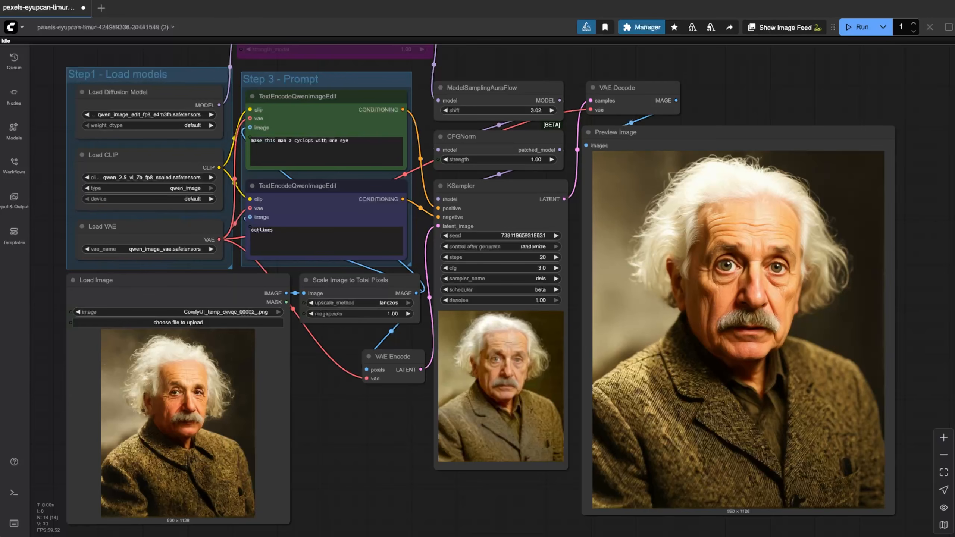
pyautogui.moveTo(368, 143); pyautogui.dragTo(316, 144)
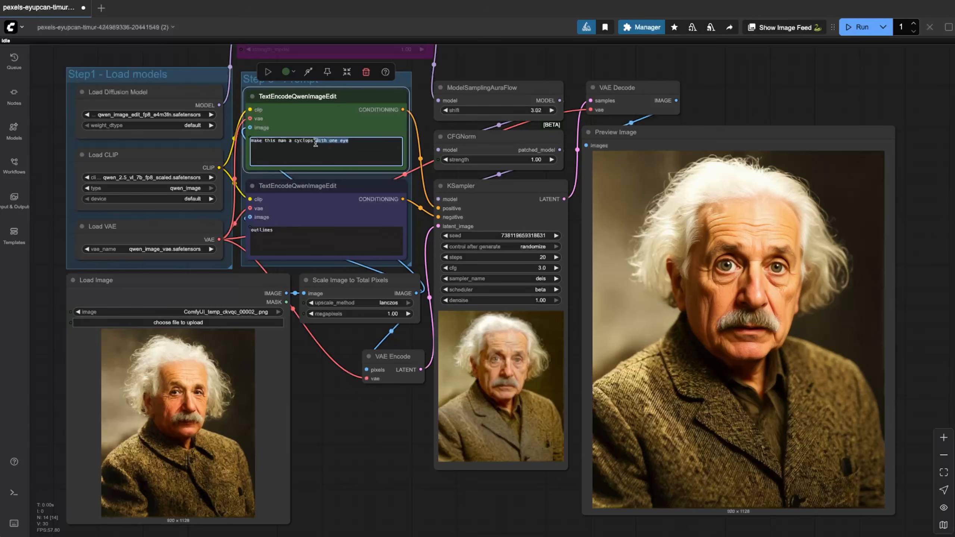
pyautogui.press('BackSpace')
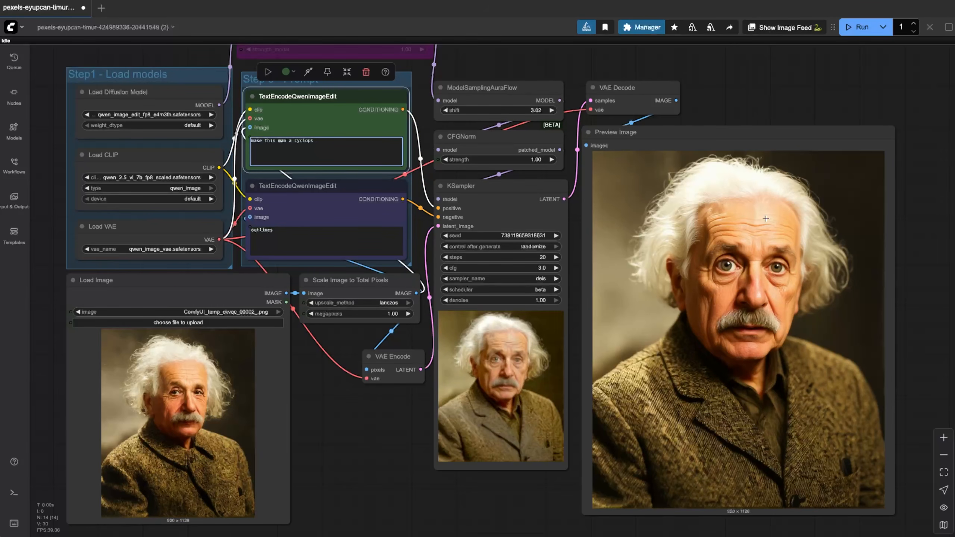
pyautogui.click(859, 27)
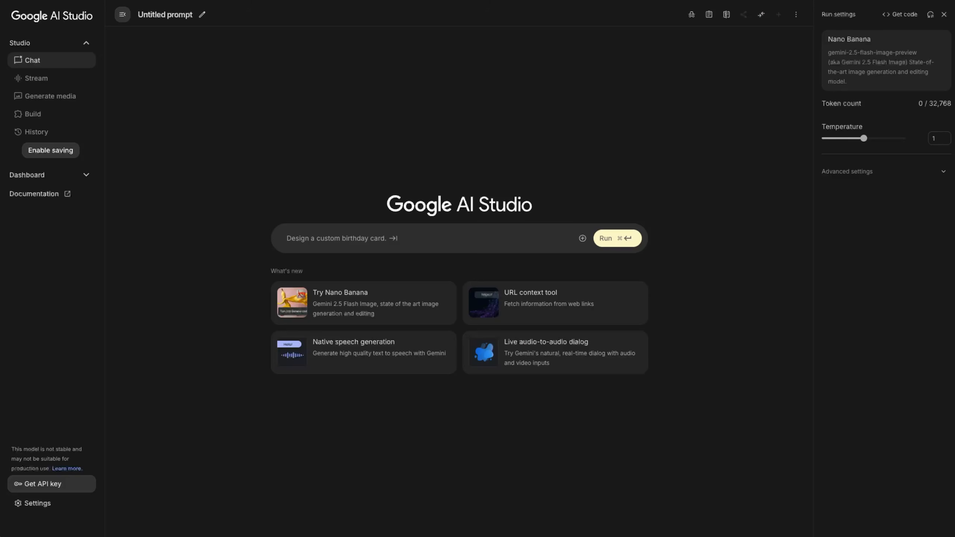
# - Send the white-haired man's portrait with 'Make this man a cyclops' and view the result enlarged
pyautogui.moveTo(604, 268); pyautogui.dragTo(538, 241)
pyautogui.write('Make ')
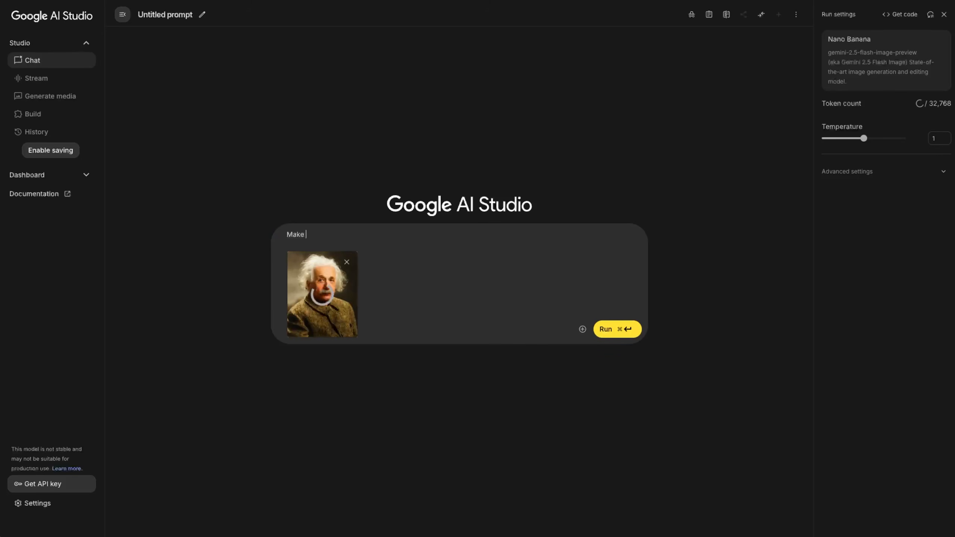
pyautogui.write('this man a cyclops')
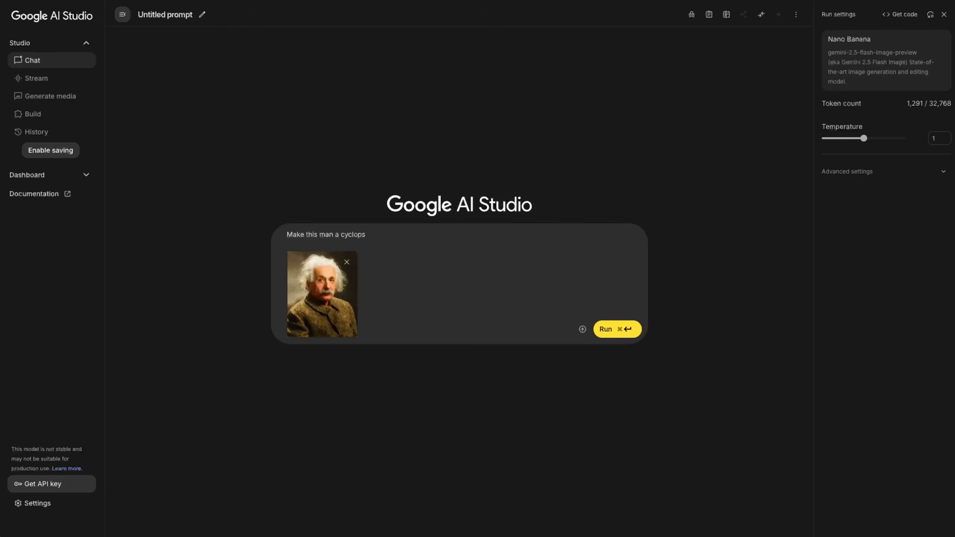
pyautogui.press('super+Return')
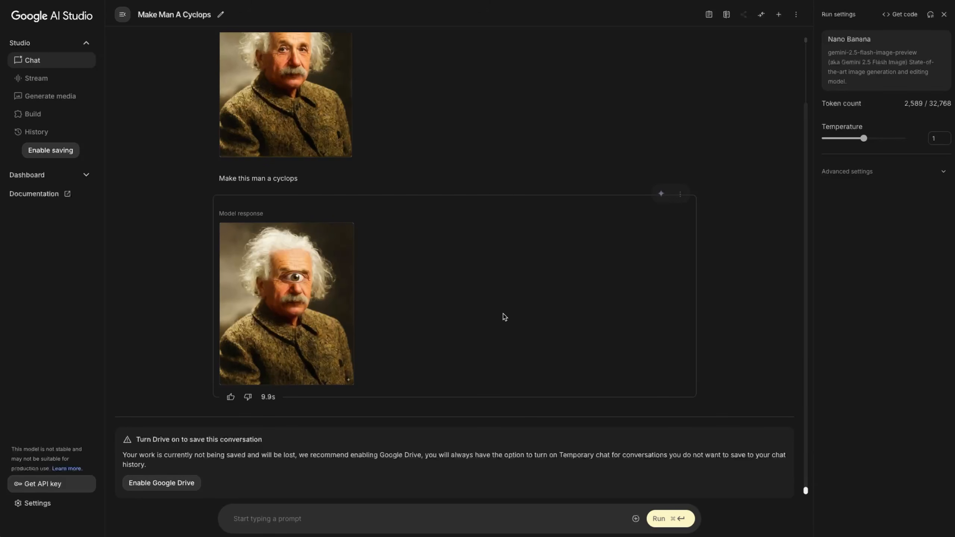
pyautogui.click(293, 303)
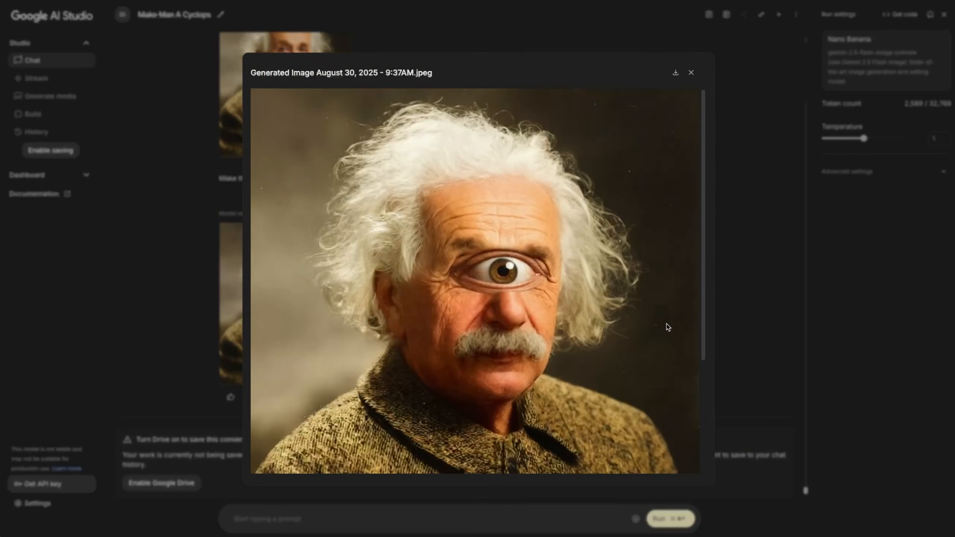
pyautogui.scroll(-3, 661, 319)
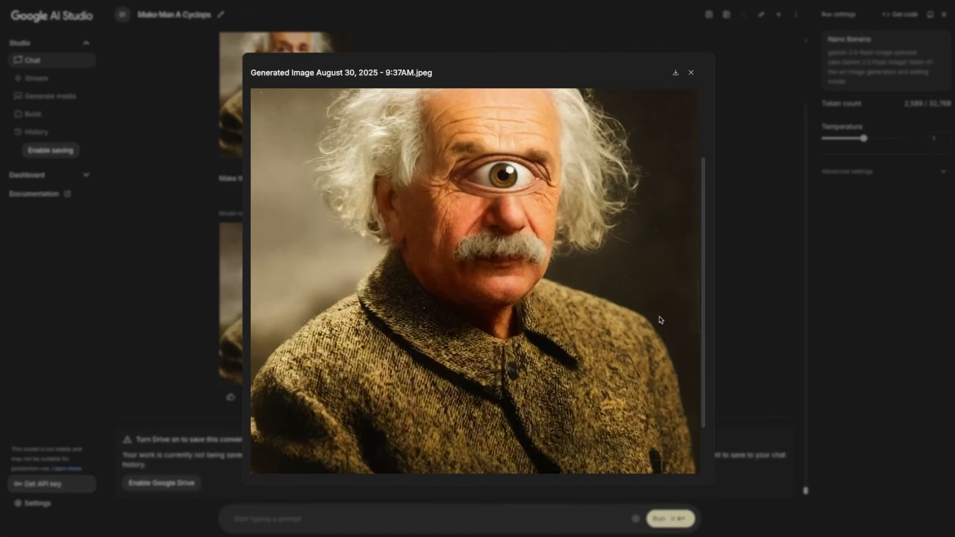
pyautogui.scroll(3, 661, 320)
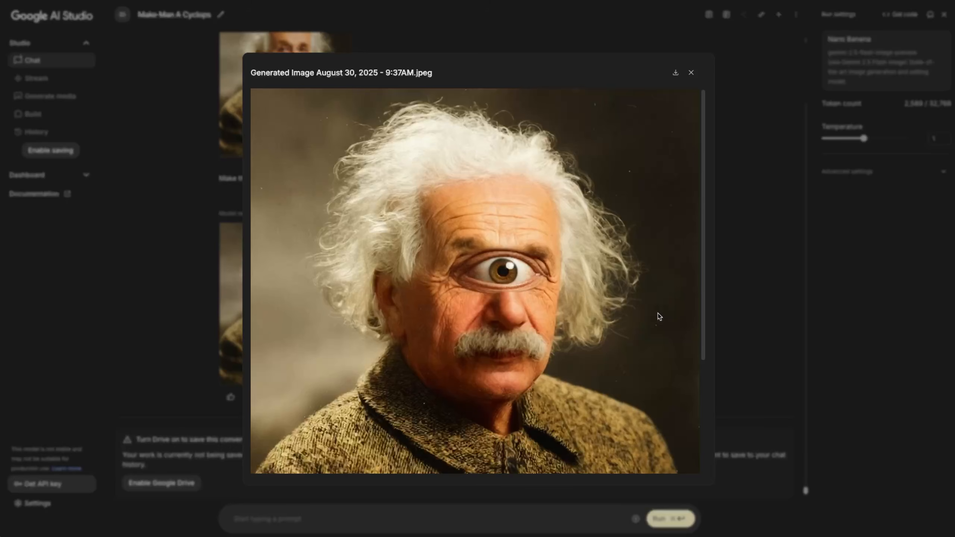
pyautogui.scroll(-2, 658, 317)
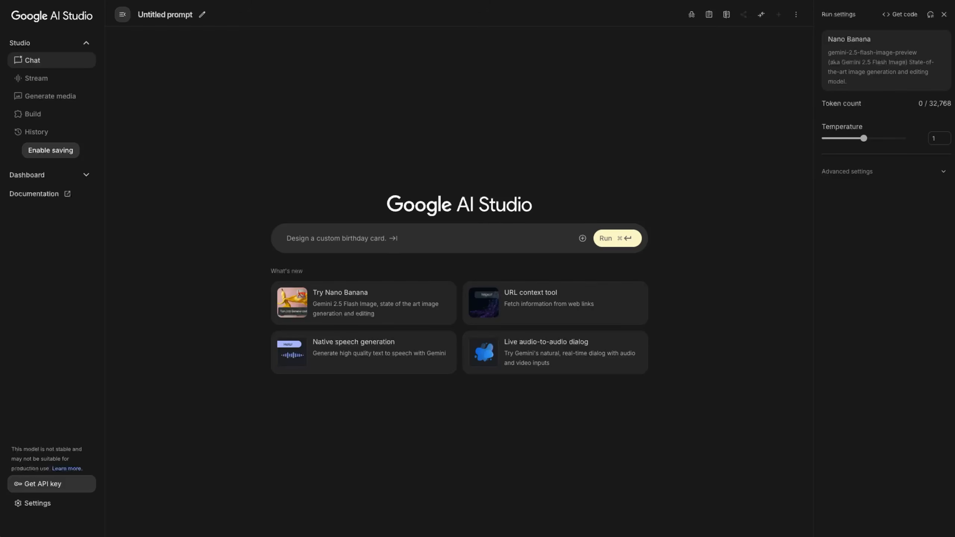
# - Attach a new photo, ask 'turn this man into a cyclops', and enlarge the result
pyautogui.moveTo(587, 376); pyautogui.dragTo(412, 235)
pyautogui.click(390, 230)
pyautogui.write('turn this man into a cyclops')
pyautogui.press('super+Return')
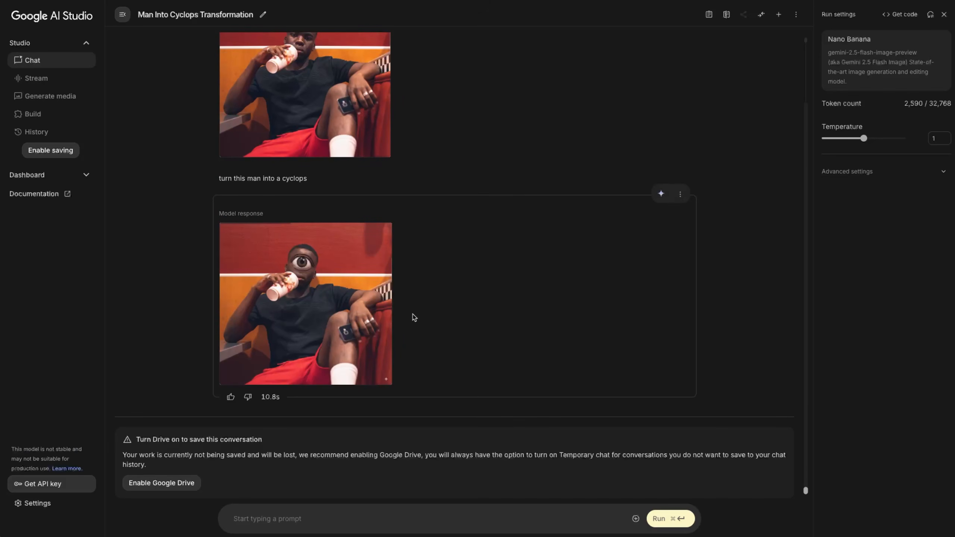
pyautogui.click(340, 296)
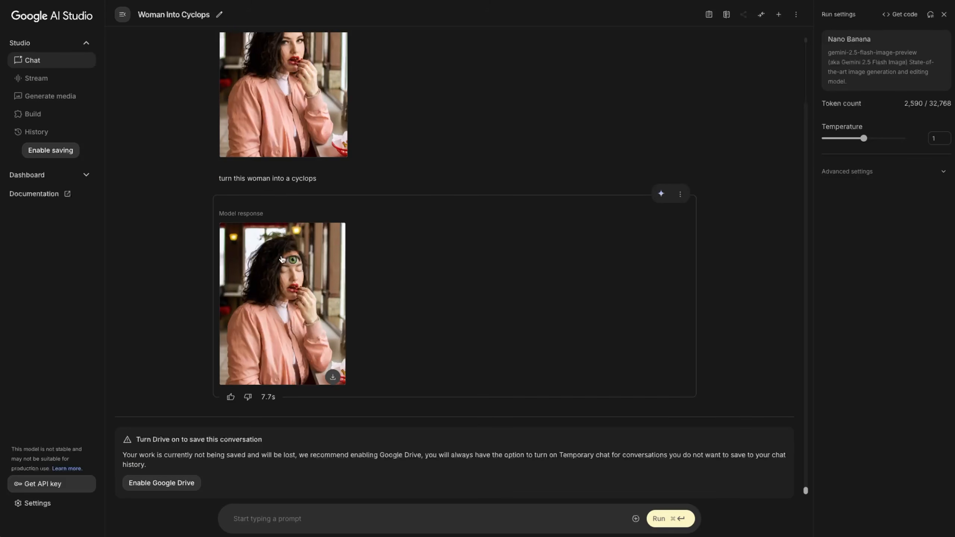
# - Delete the unsatisfactory model response and regenerate the cyclops image
pyautogui.click(680, 195)
pyautogui.click(701, 213)
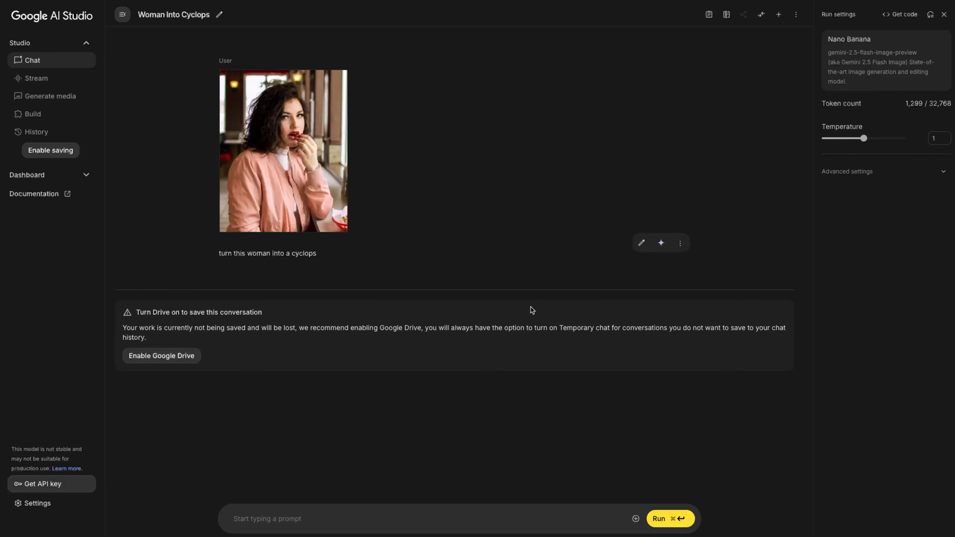
pyautogui.press('super+Return')
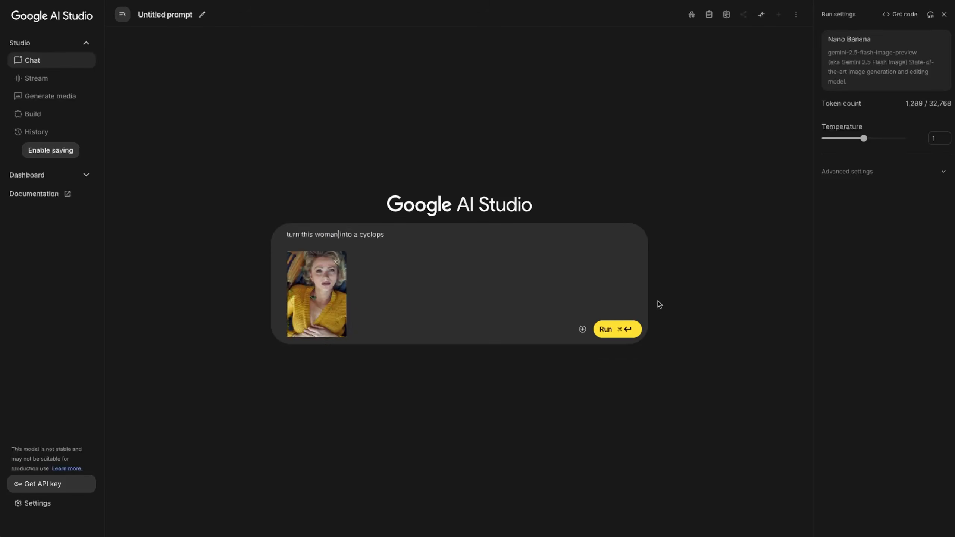
pyautogui.press('super+Return')
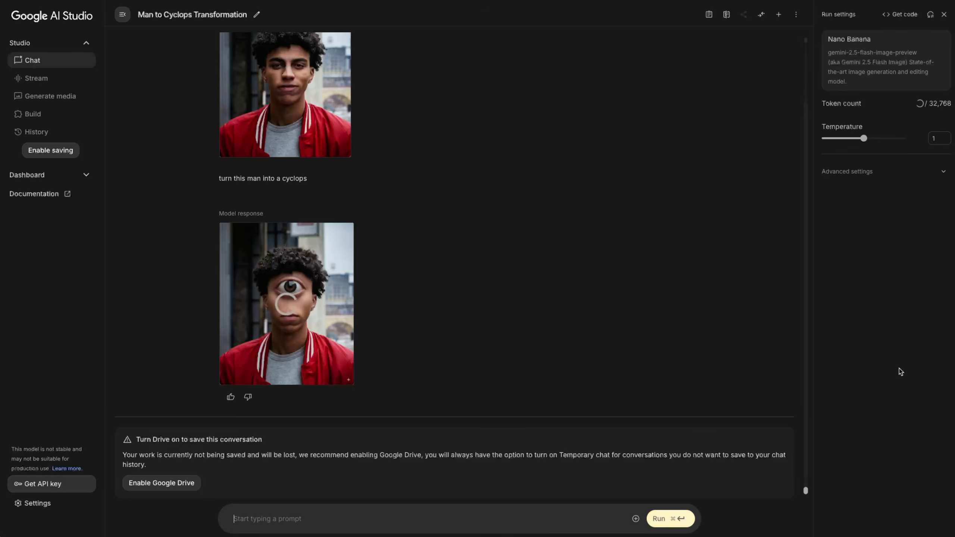
pyautogui.click(661, 193)
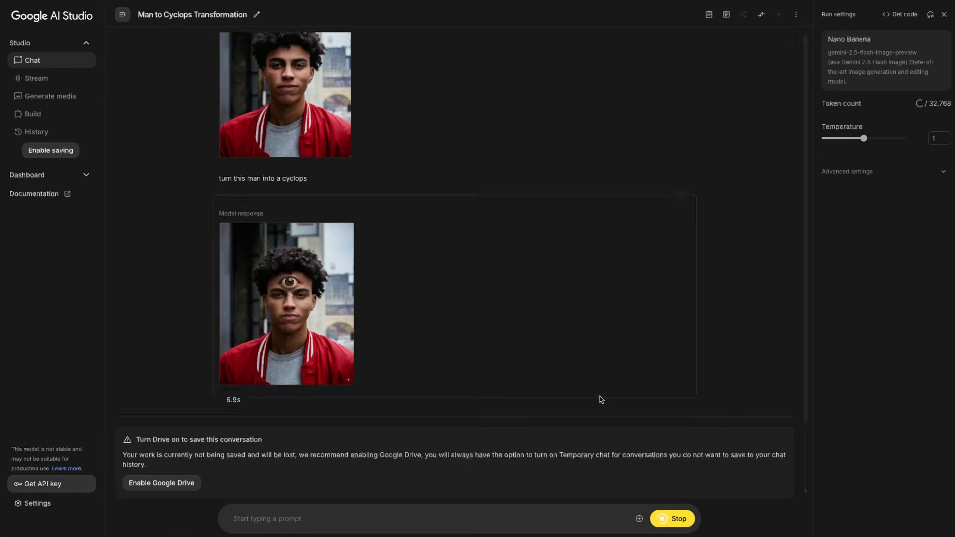
# - Attach the woman's photo with 'turn this woman into a cyclops', adding 'With only one eye in the middle'
pyautogui.moveTo(599, 241); pyautogui.dragTo(599, 242)
pyautogui.write('turn this woman into a cyclops')
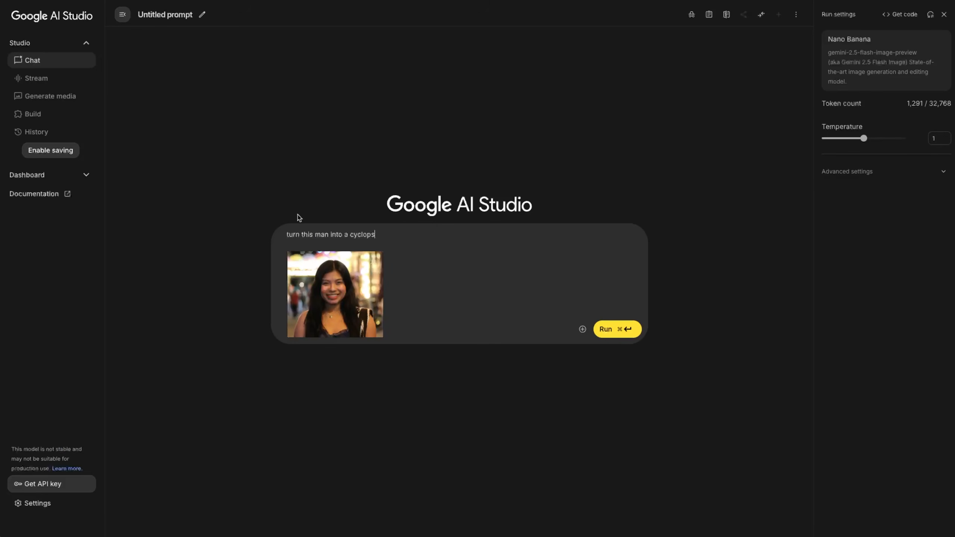
pyautogui.click(619, 327)
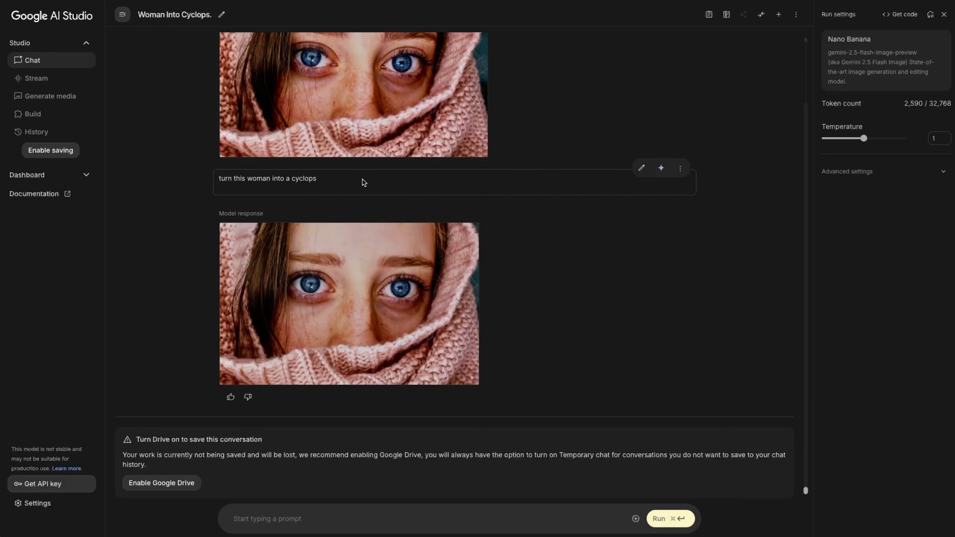
pyautogui.write('With only one eye in the middle')
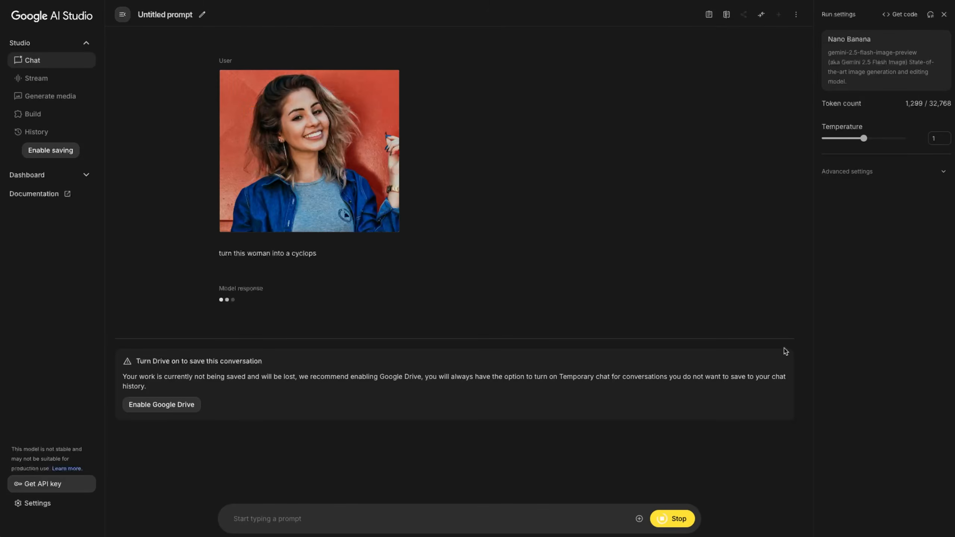
# - Append '. Je her nose.' to the sent prompt and rerun it
pyautogui.click(319, 179)
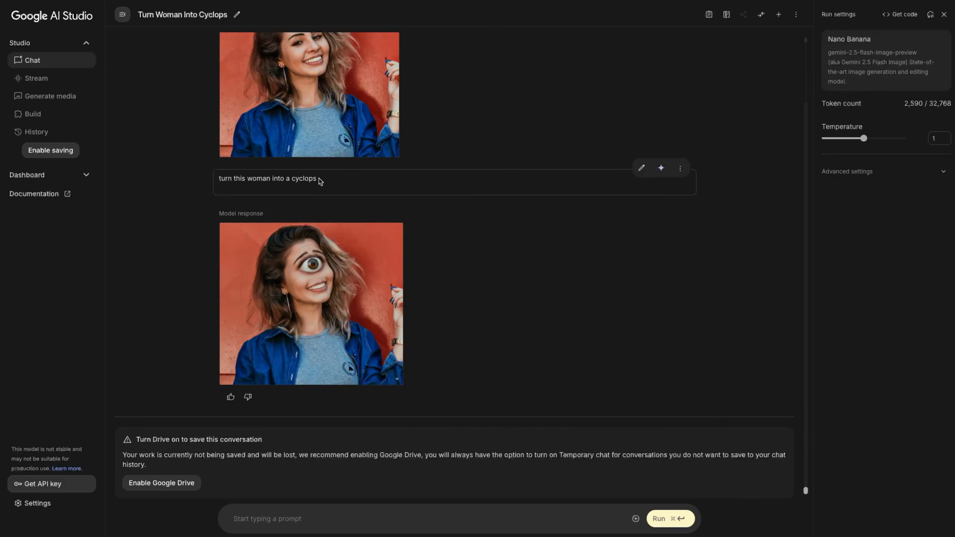
pyautogui.write('. Je her nose.')
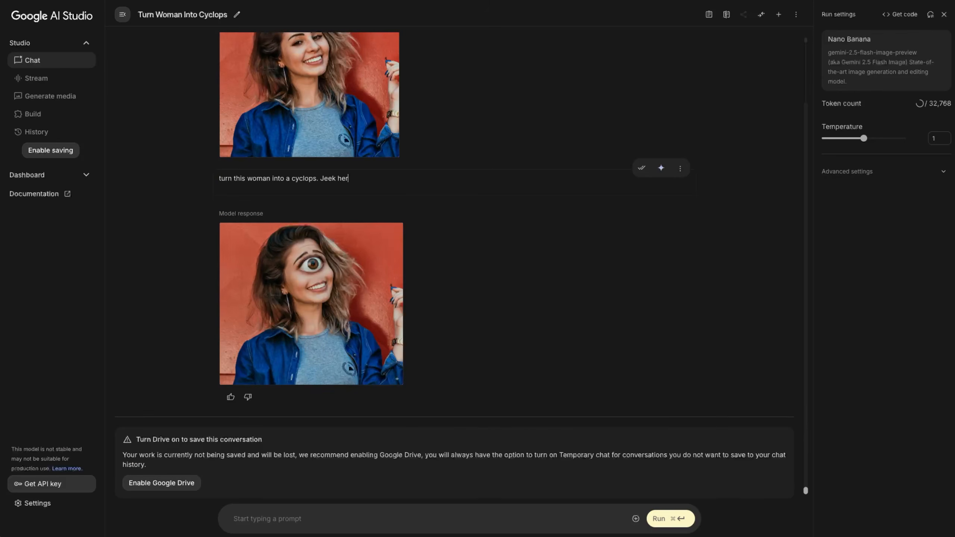
pyautogui.click(661, 168)
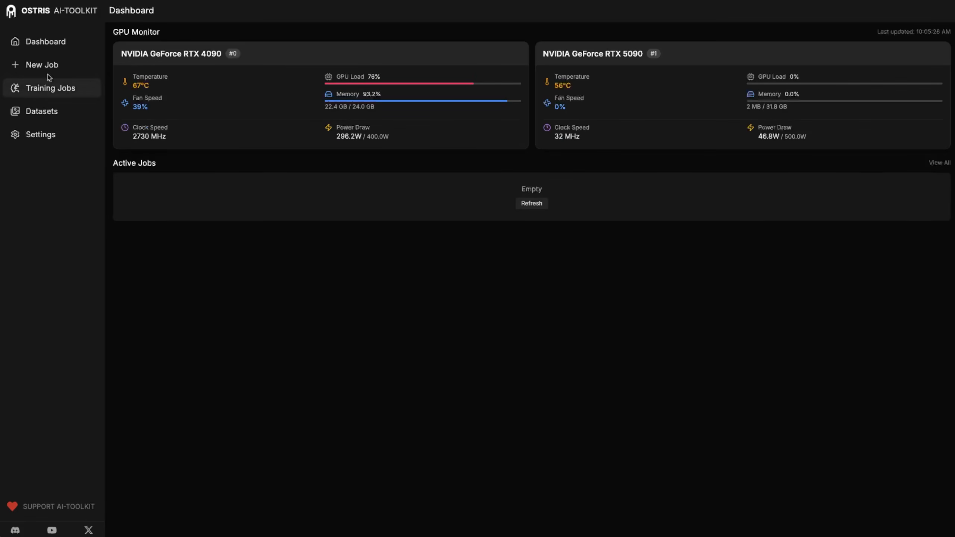
# - Create a new, empty dataset called cyclops_target from the Datasets page
pyautogui.click(40, 112)
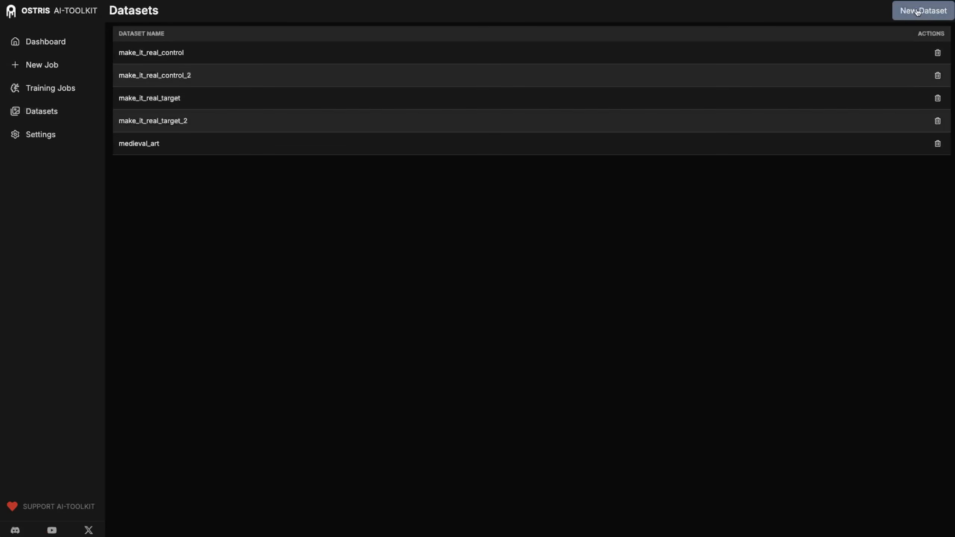
pyautogui.click(918, 11)
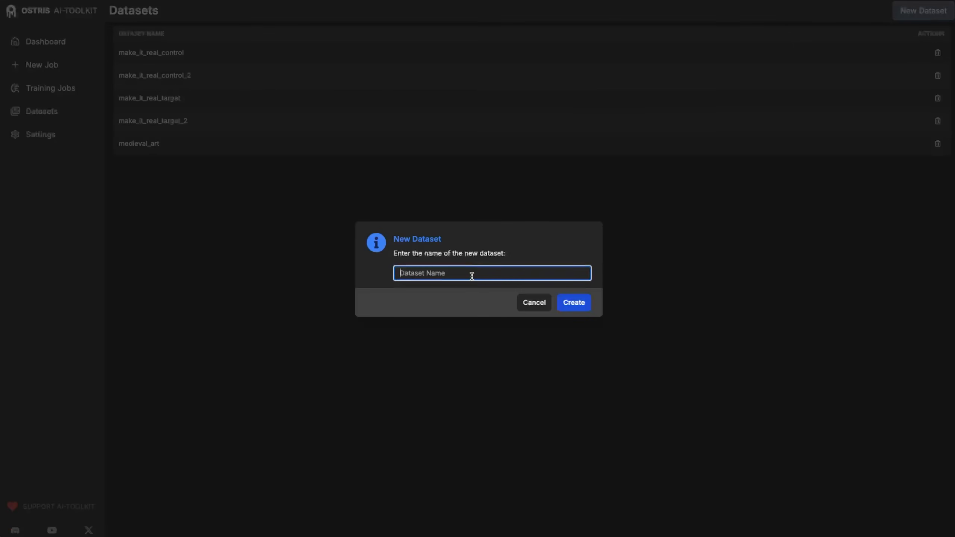
pyautogui.write('cyclops_target')
pyautogui.click(571, 308)
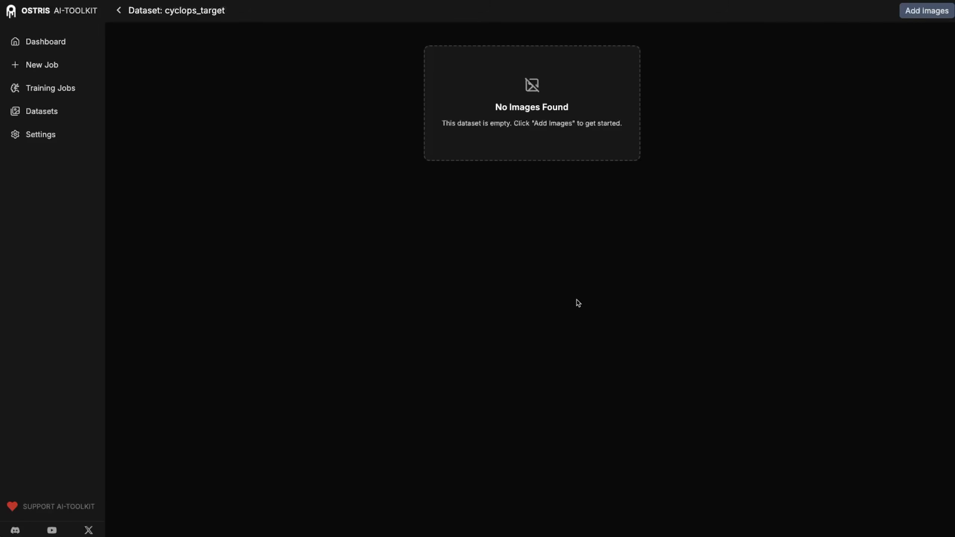
# - Upload the eight one-eyed cyclops photos into cyclops_target and reload the page
pyautogui.click(917, 16)
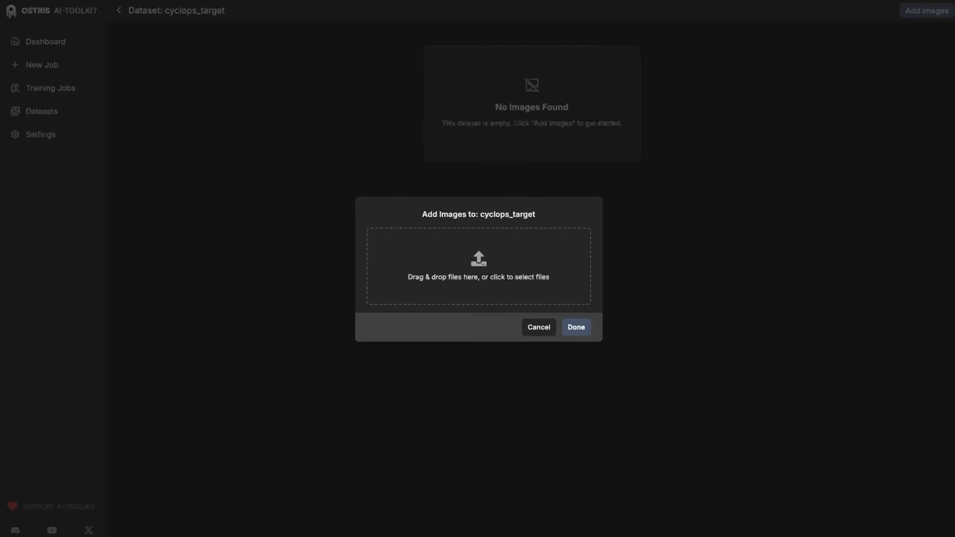
pyautogui.moveTo(954, 471); pyautogui.dragTo(444, 278)
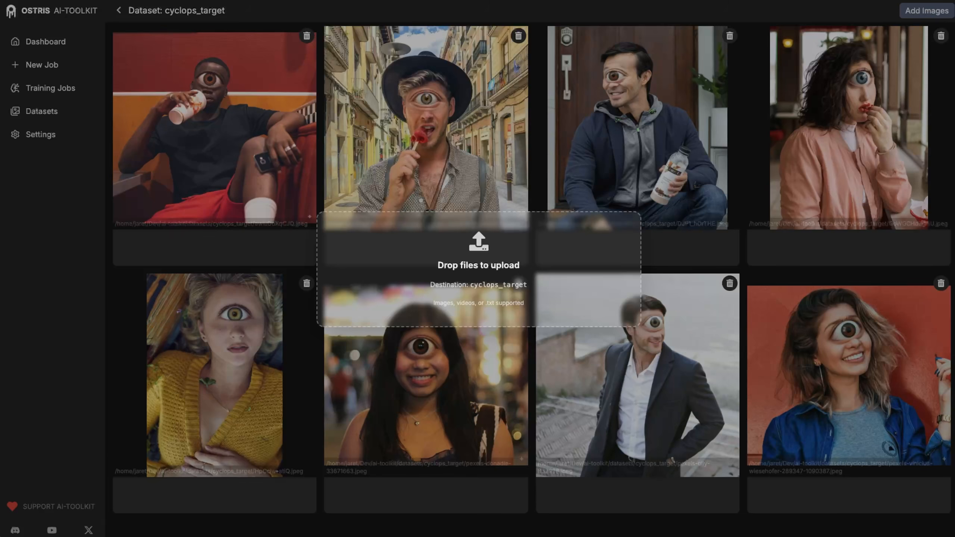
pyautogui.press('F5')
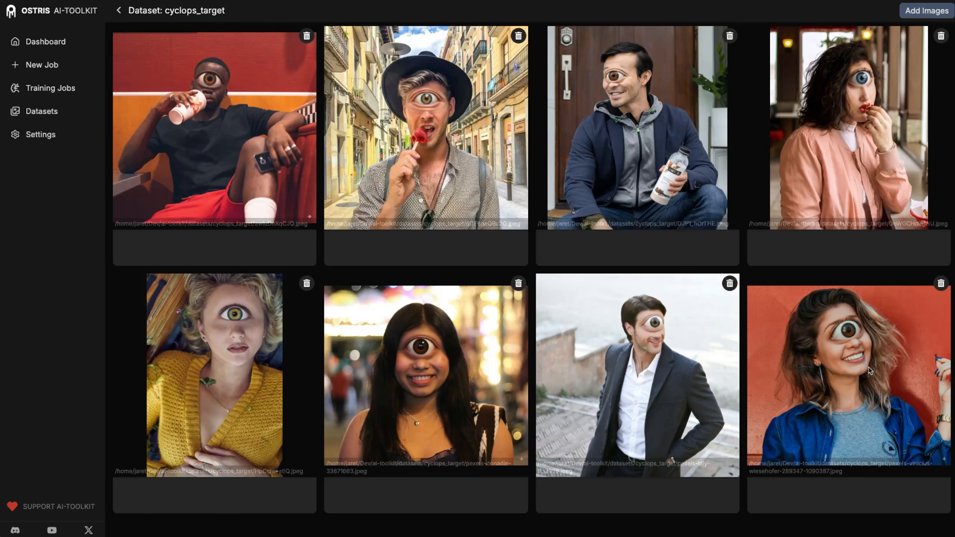
# - Caption the first, second, third and seventh images 'make him a cyclops'
pyautogui.click(202, 248)
pyautogui.write('make him a c')
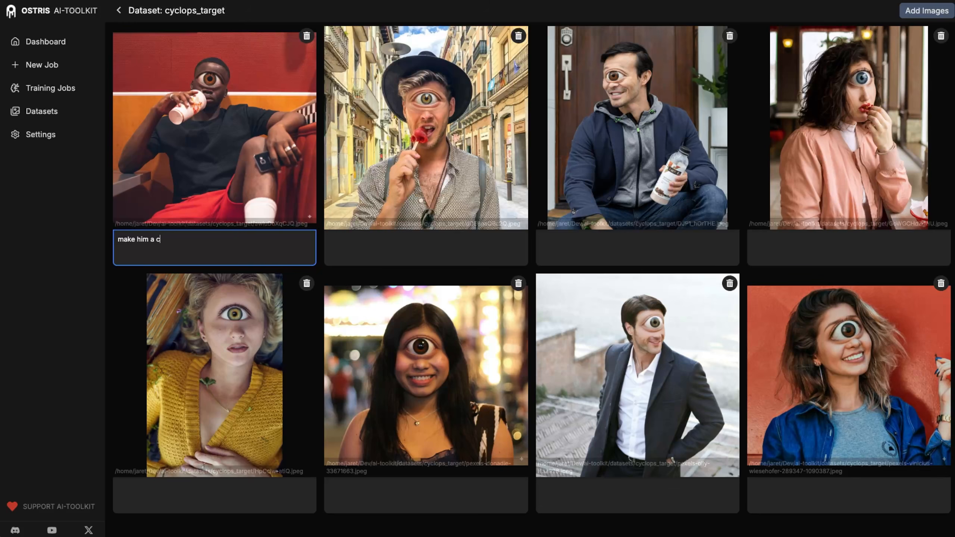
pyautogui.write('yclops')
pyautogui.hotkey('ctrl', 'a')
pyautogui.hotkey('ctrl', 'c')
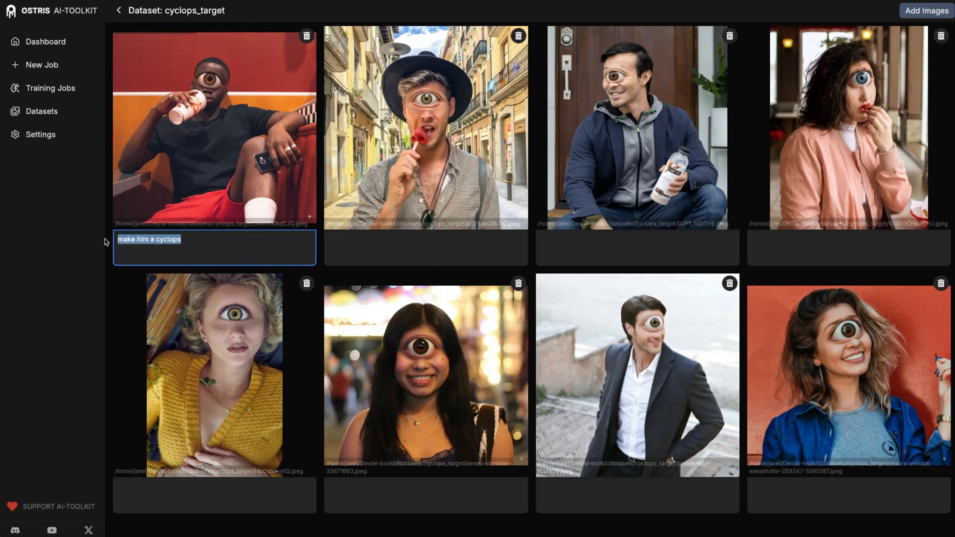
pyautogui.click(441, 239)
pyautogui.hotkey('ctrl', 'v')
pyautogui.click(652, 243)
pyautogui.hotkey('ctrl', 'v')
pyautogui.click(643, 485)
pyautogui.hotkey('ctrl', 'v')
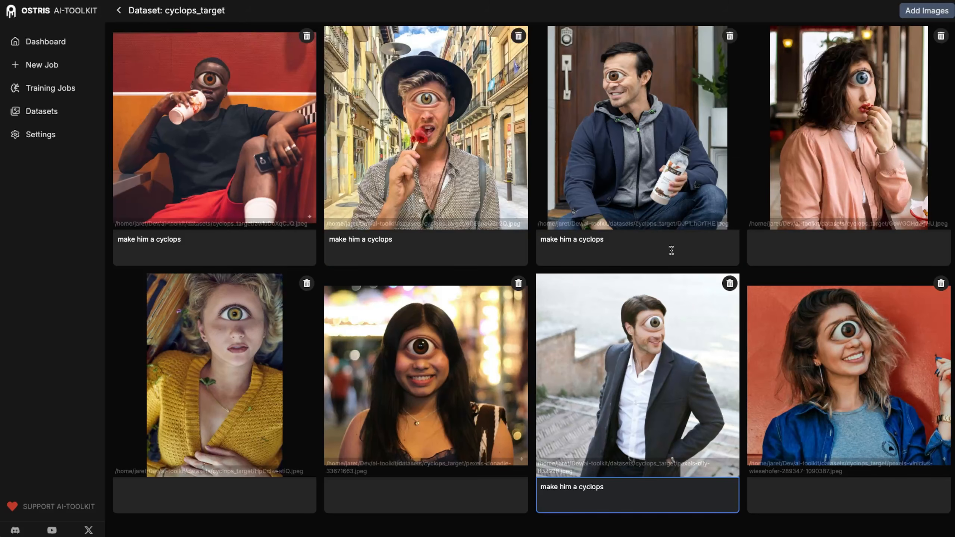
# - Caption the fourth, fifth, sixth and eighth images 'make her a cyclops', then return to Datasets
pyautogui.click(820, 241)
pyautogui.hotkey('ctrl', 'v')
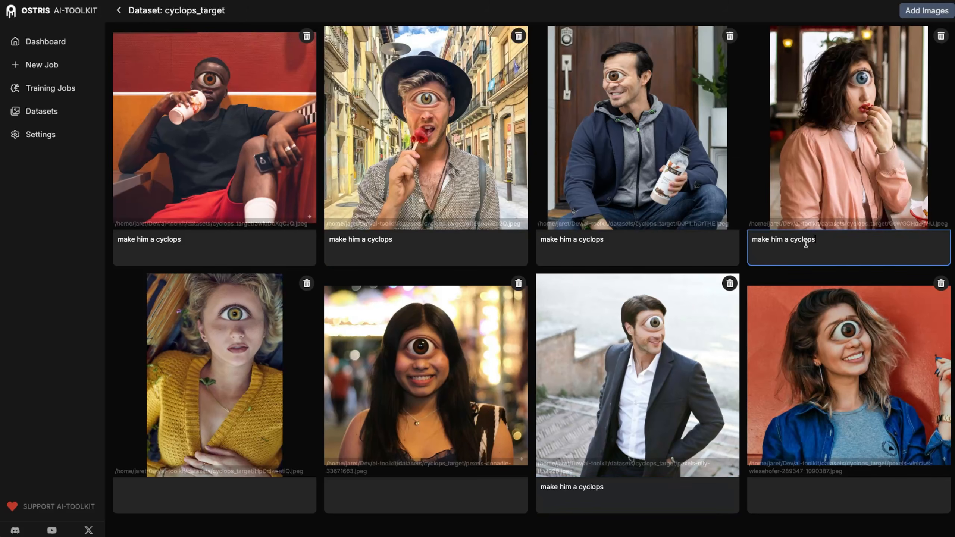
pyautogui.doubleClick(781, 240)
pyautogui.write('her')
pyautogui.moveTo(834, 239); pyautogui.dragTo(750, 242)
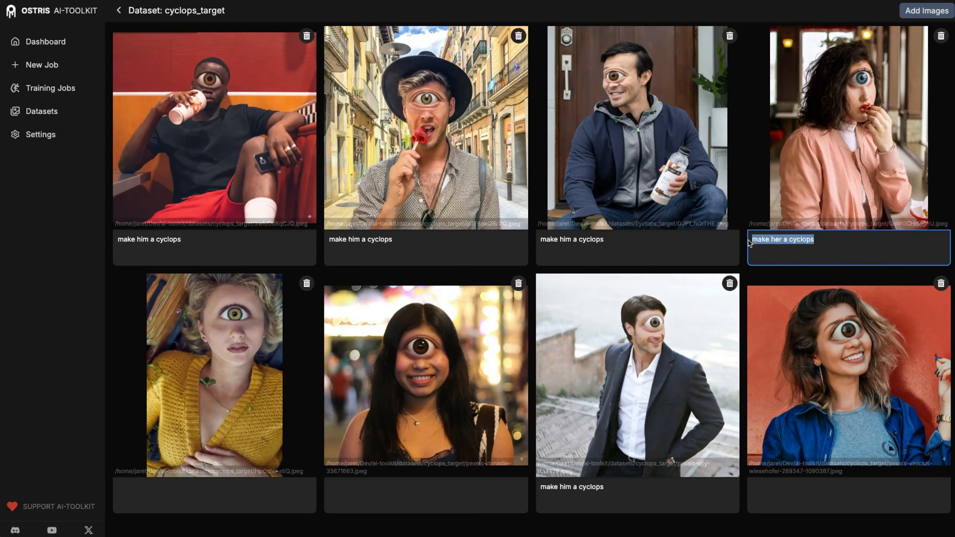
pyautogui.click(235, 483)
pyautogui.write('make her a cyclops')
pyautogui.click(441, 495)
pyautogui.write('make her a cyclops')
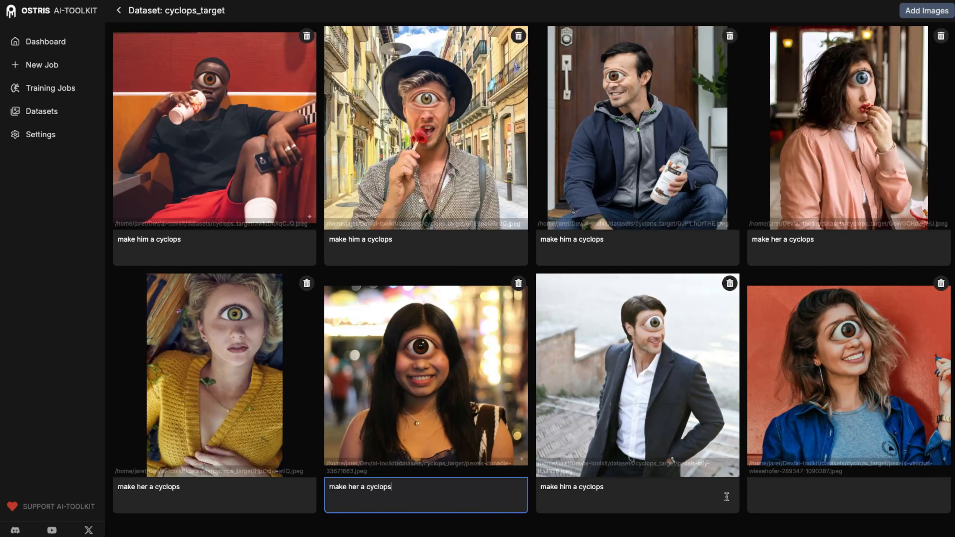
pyautogui.click(834, 491)
pyautogui.write('make her a cyclops')
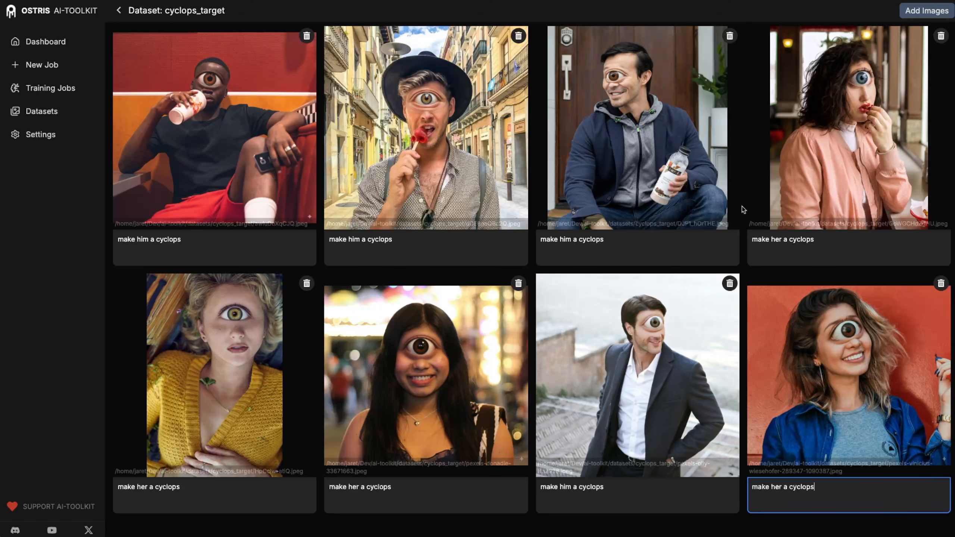
pyautogui.click(47, 111)
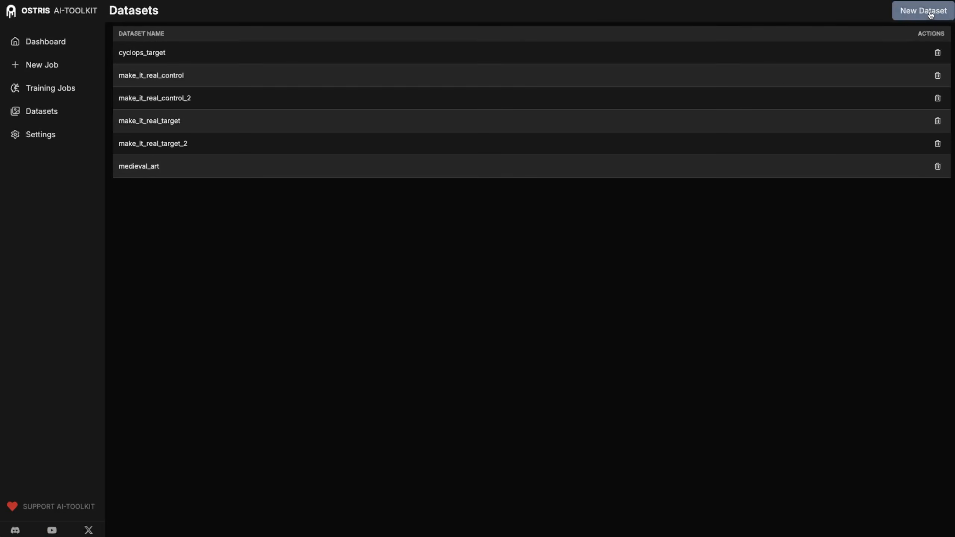
# - Create a cyclops_control dataset and upload the eight original two-eyed photos into it
pyautogui.click(936, 13)
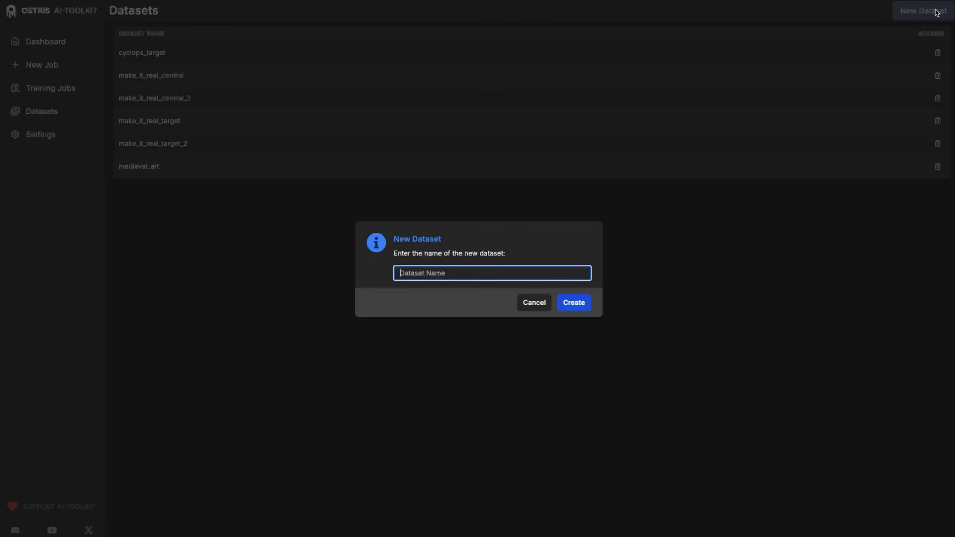
pyautogui.write('cyclops_control')
pyautogui.click(574, 302)
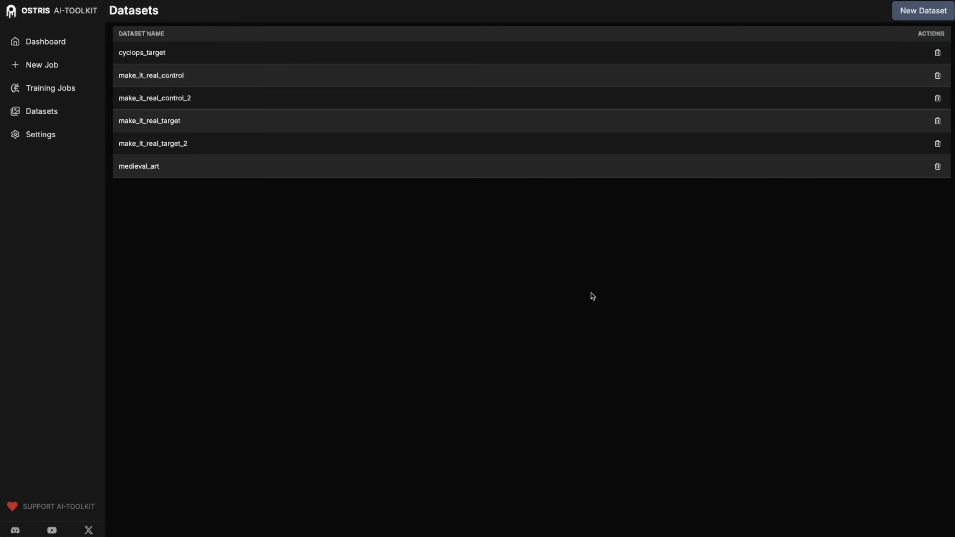
pyautogui.moveTo(842, 290); pyautogui.dragTo(533, 96)
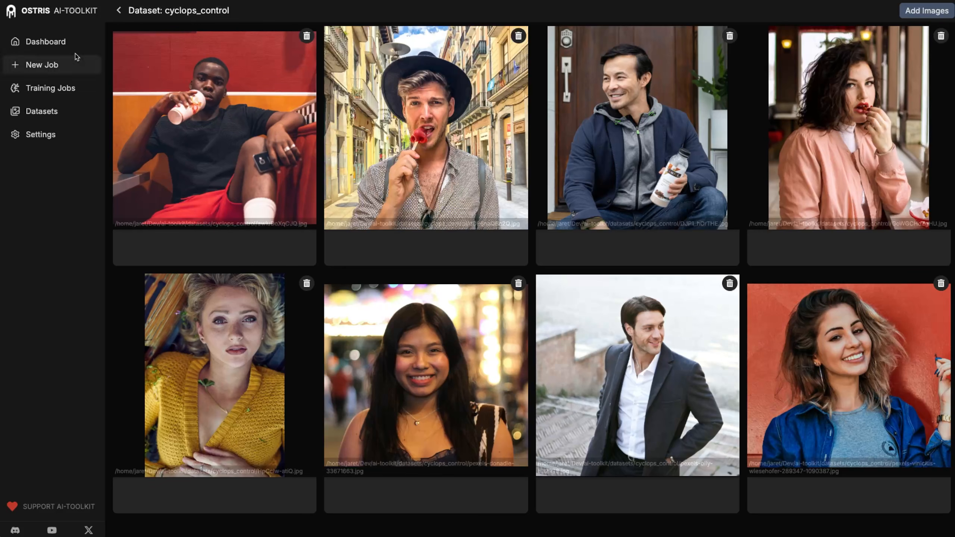
pyautogui.click(53, 65)
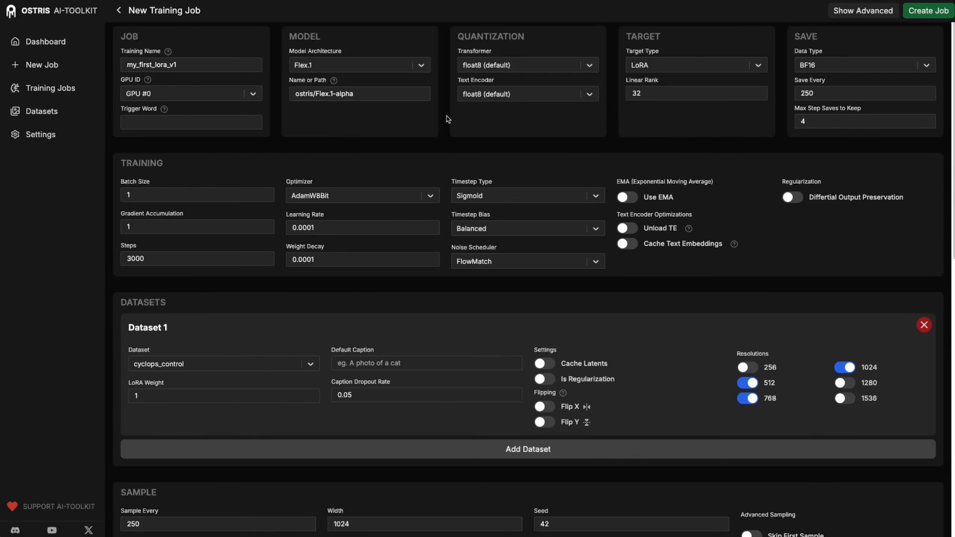
# - Name the training job qwen_image_edit_cyclops and assign it to GPU #1
pyautogui.doubleClick(195, 64)
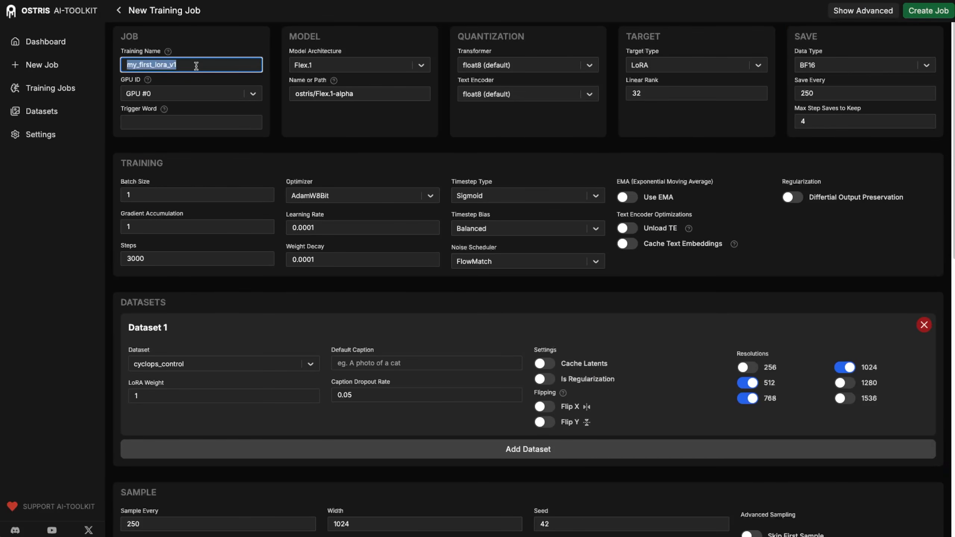
pyautogui.write('qwen_image_ed')
pyautogui.write('it')
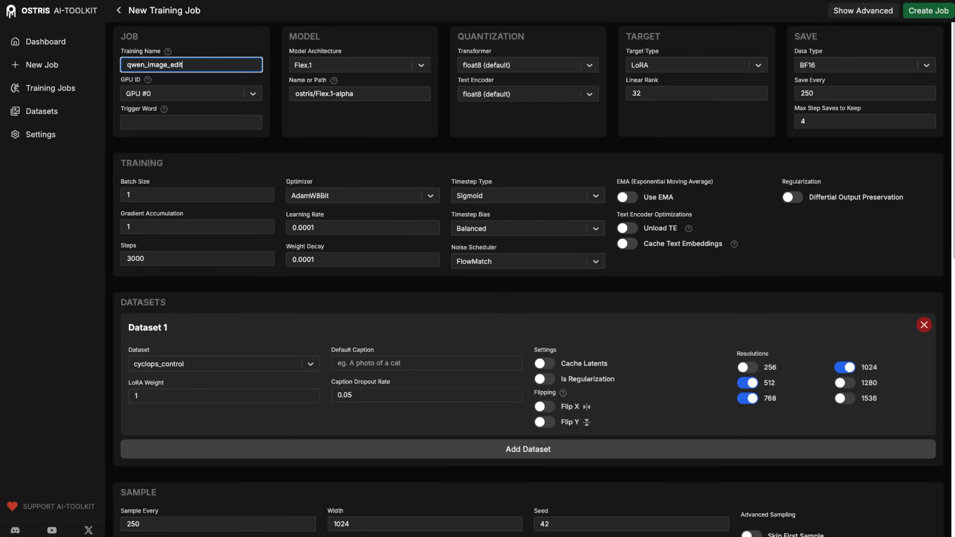
pyautogui.write('_cyclops')
pyautogui.click(207, 93)
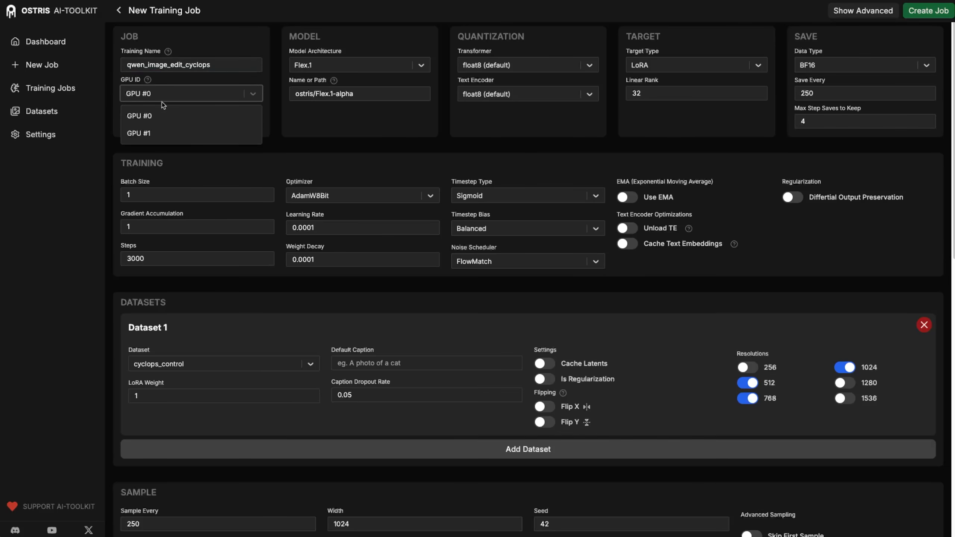
pyautogui.click(153, 134)
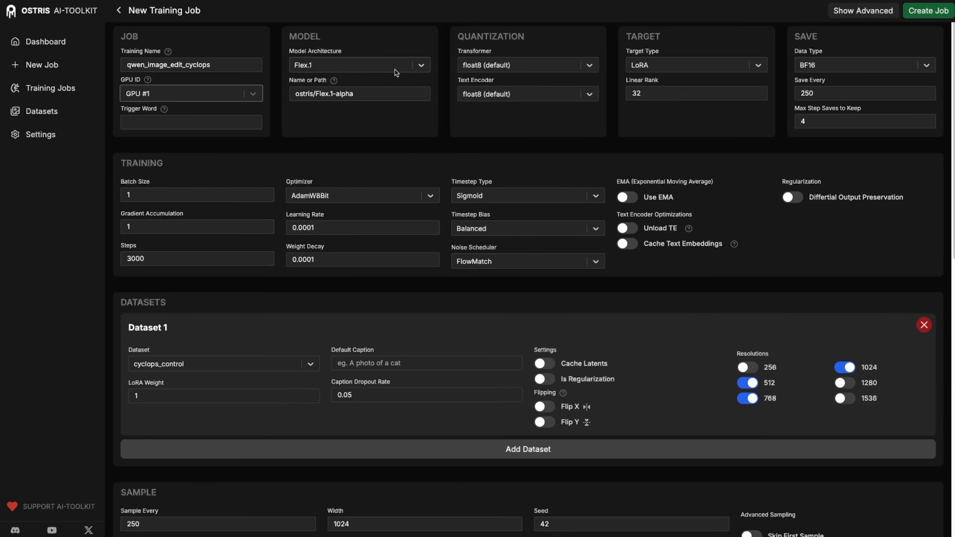
pyautogui.click(394, 69)
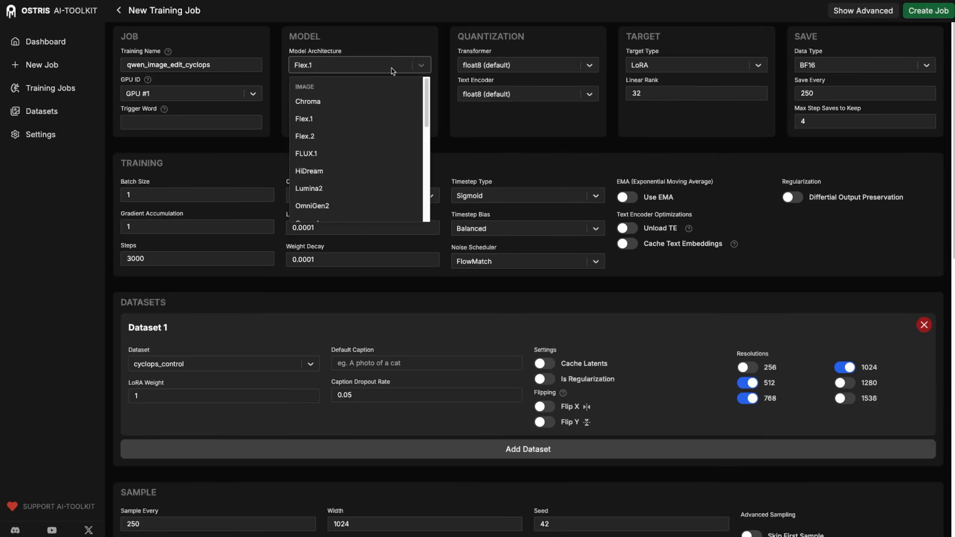
# - Choose Qwen-Image-Edit as the model architecture
pyautogui.scroll(-3, 327, 89)
pyautogui.scroll(2, 334, 91)
pyautogui.scroll(-2, 327, 187)
pyautogui.scroll(-3, 328, 187)
pyautogui.click(328, 191)
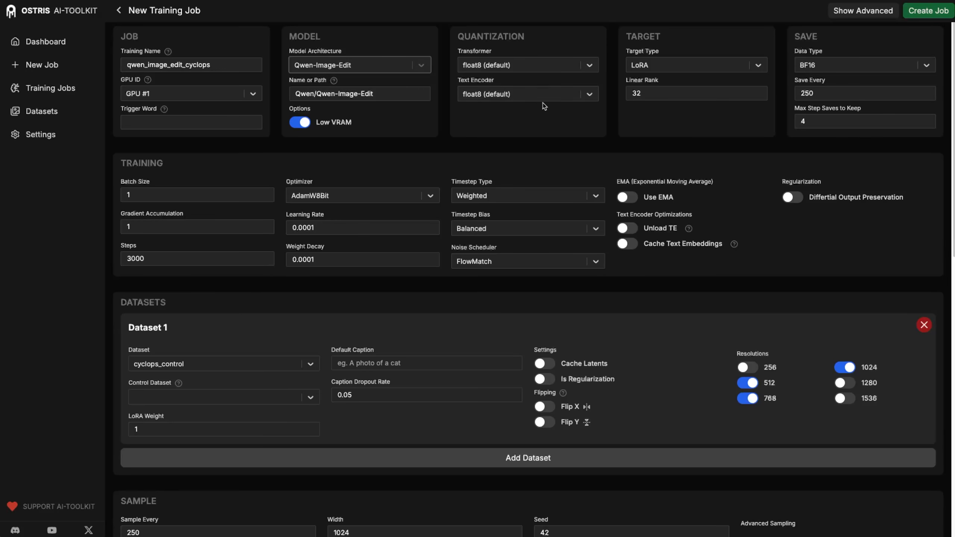
# - Quantize the transformer to 3 bit with ARA and set Linear Rank to 16
pyautogui.click(530, 65)
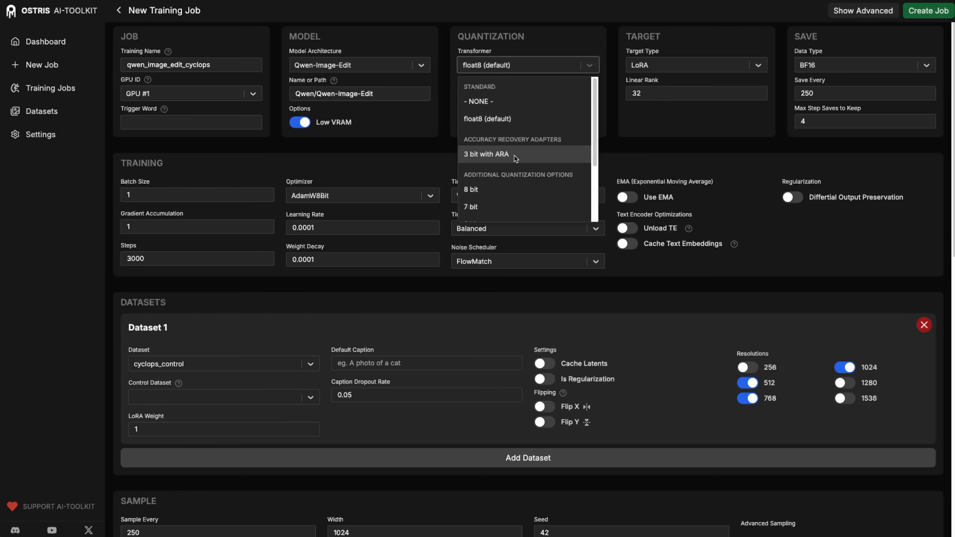
pyautogui.scroll(-3, 516, 158)
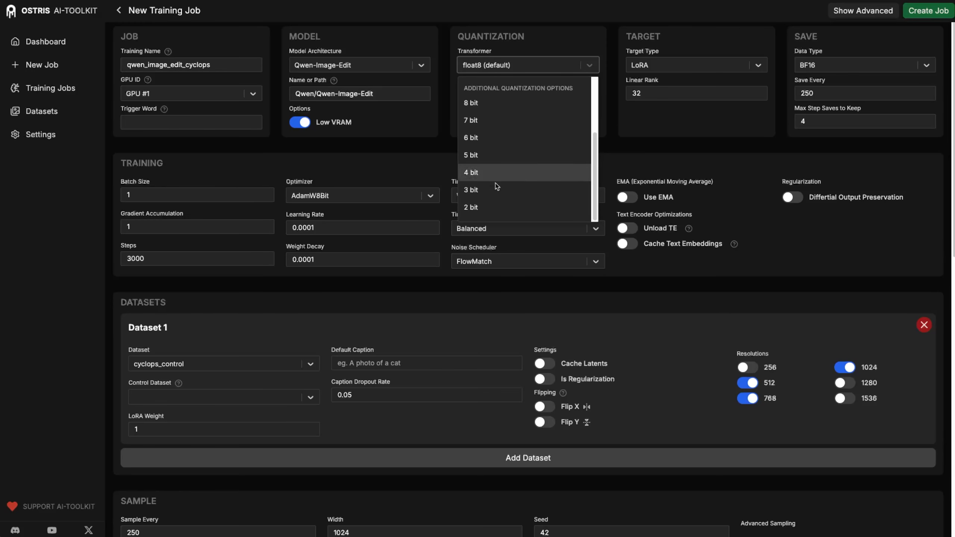
pyautogui.scroll(3, 497, 191)
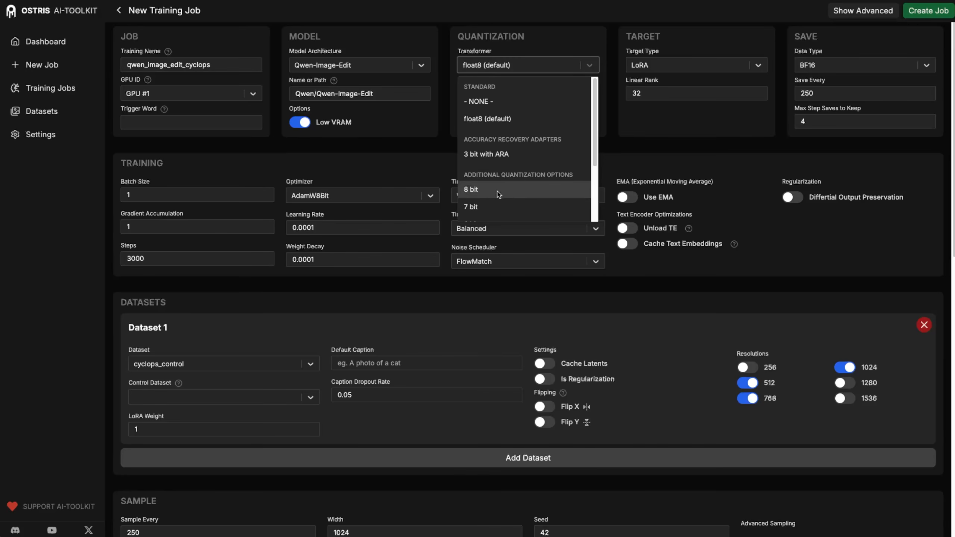
pyautogui.click(512, 151)
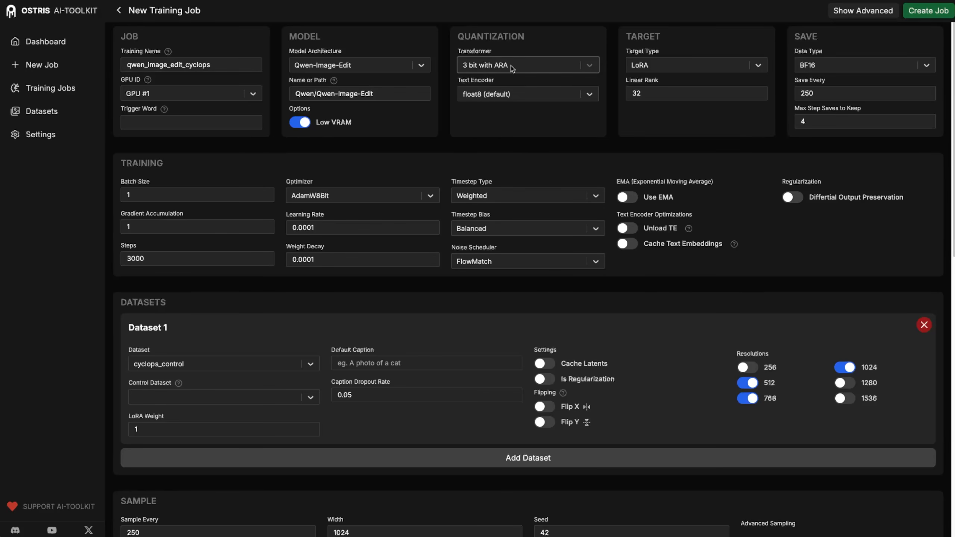
pyautogui.doubleClick(647, 93)
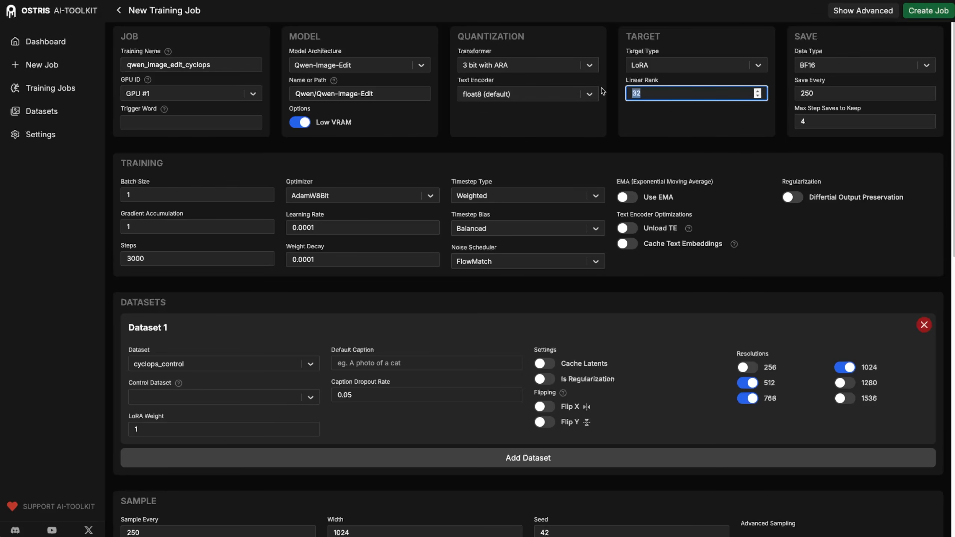
pyautogui.write('16')
pyautogui.click(681, 136)
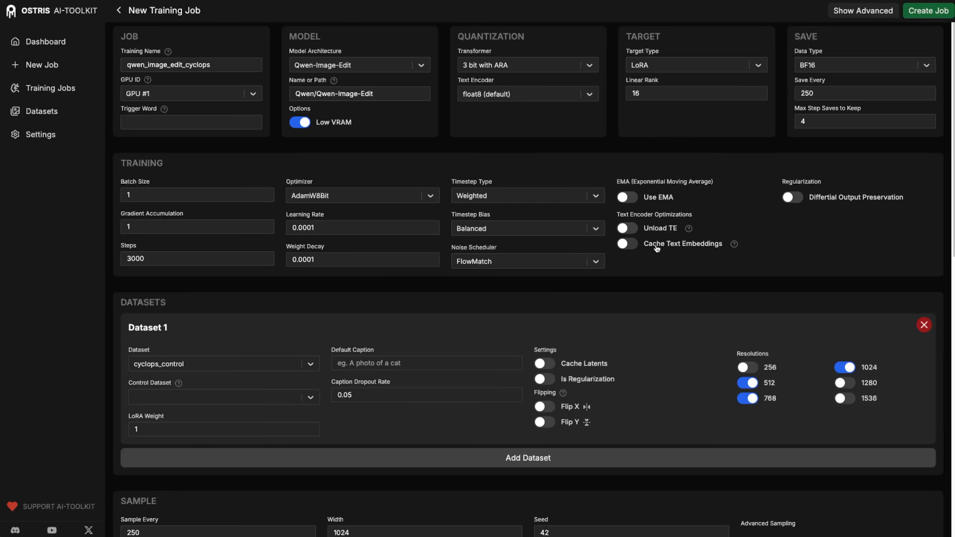
# - Enable Cache Text Embeddings and set Dataset 1 to cyclops_target with cyclops_control as control
pyautogui.click(629, 245)
pyautogui.scroll(-3, 489, 263)
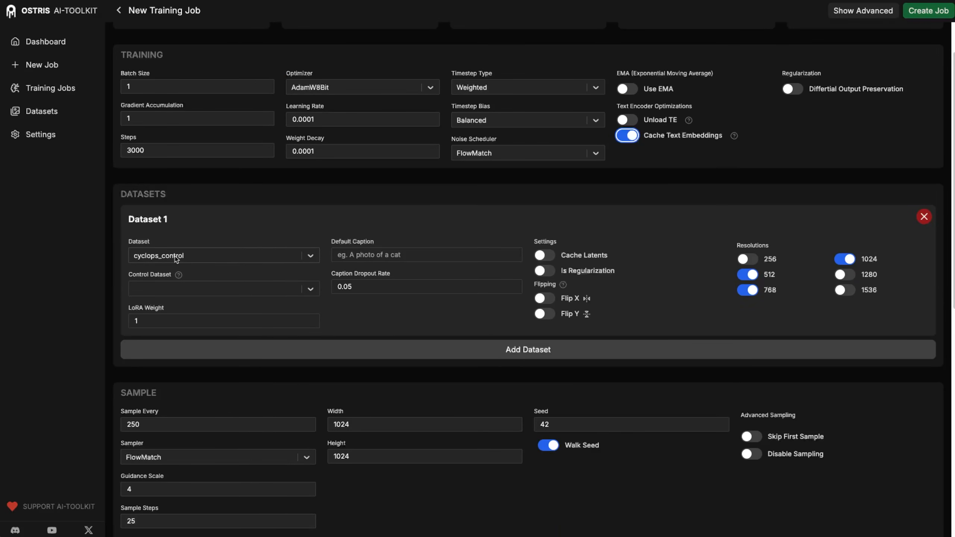
pyautogui.click(226, 258)
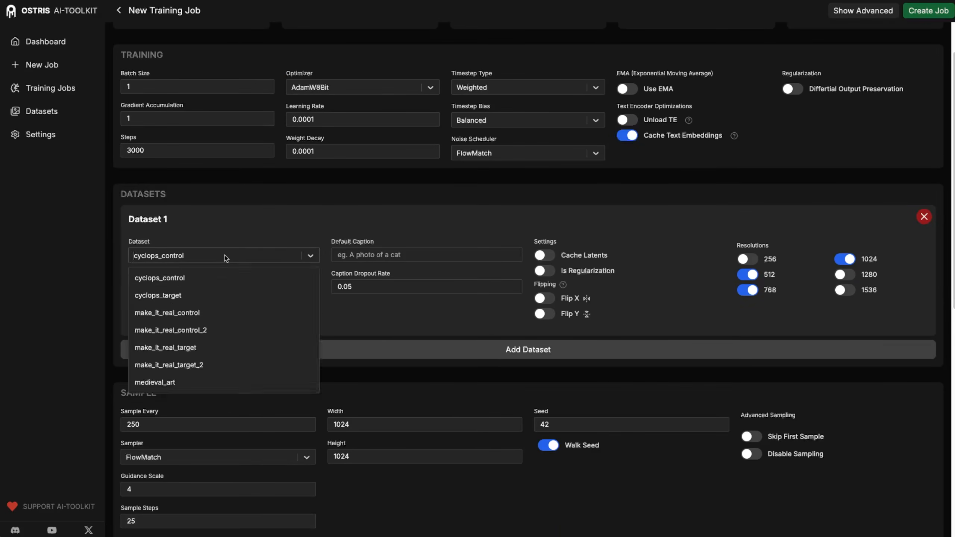
pyautogui.click(188, 295)
pyautogui.click(218, 290)
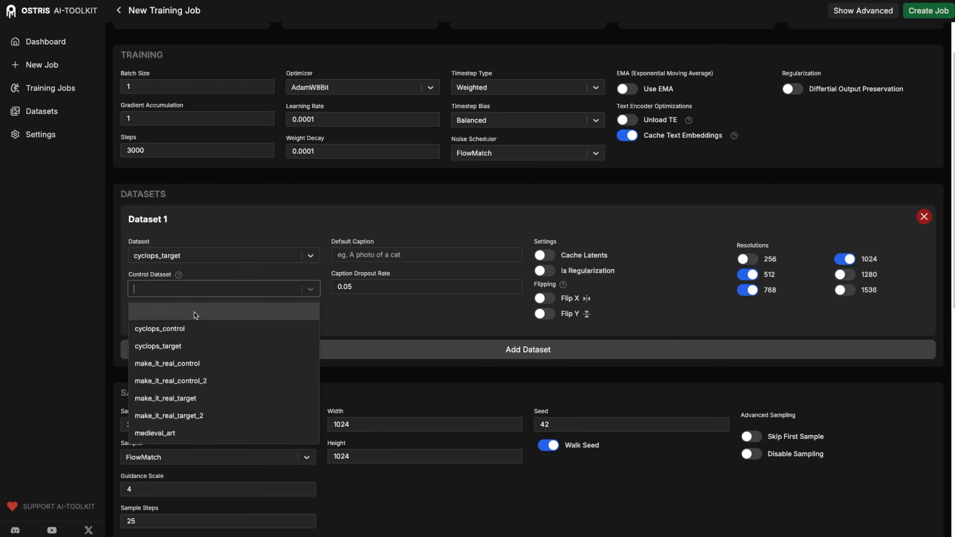
pyautogui.click(182, 329)
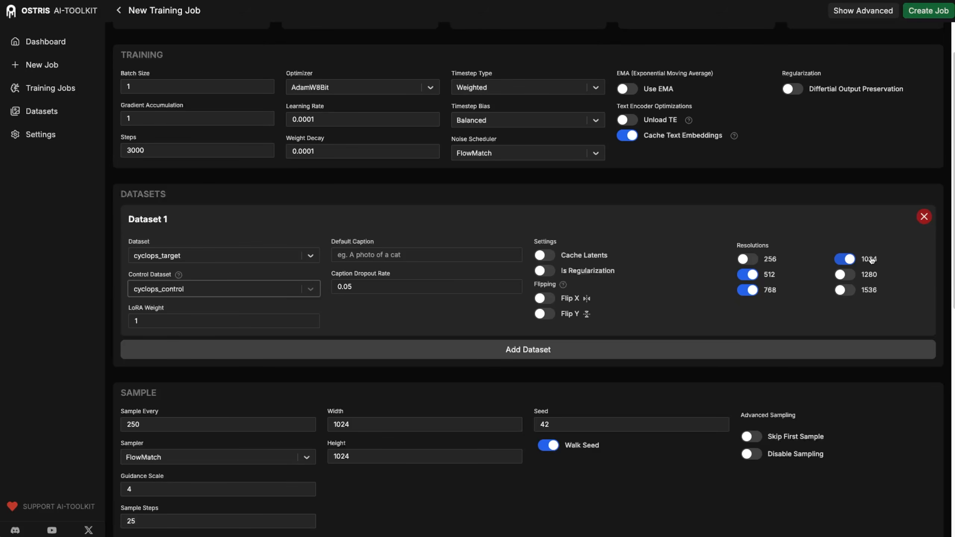
pyautogui.scroll(-1, 677, 303)
# - Toggle the 1024 and 768 training resolutions off and back on, keeping 512, 768 and 1024
pyautogui.click(842, 218)
pyautogui.click(749, 249)
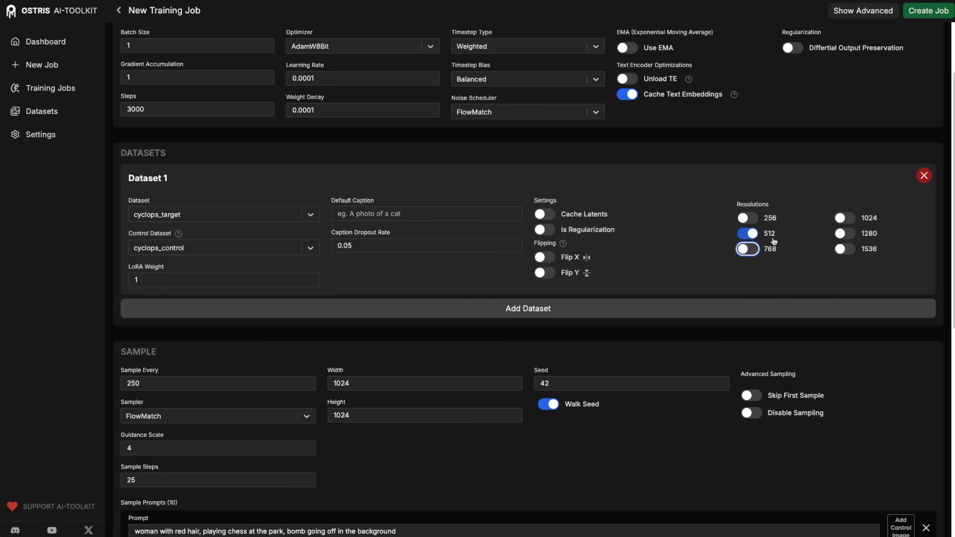
pyautogui.click(751, 251)
pyautogui.click(856, 220)
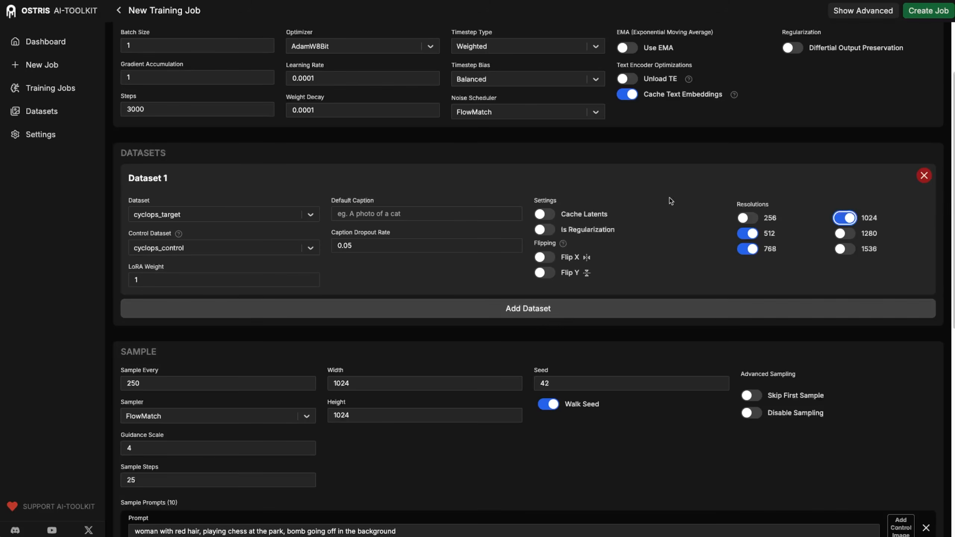
# - Delete the bulldog, sign-holding man, studio man, hipster man and guitar-playing woman sample prompts
pyautogui.scroll(-8, 383, 385)
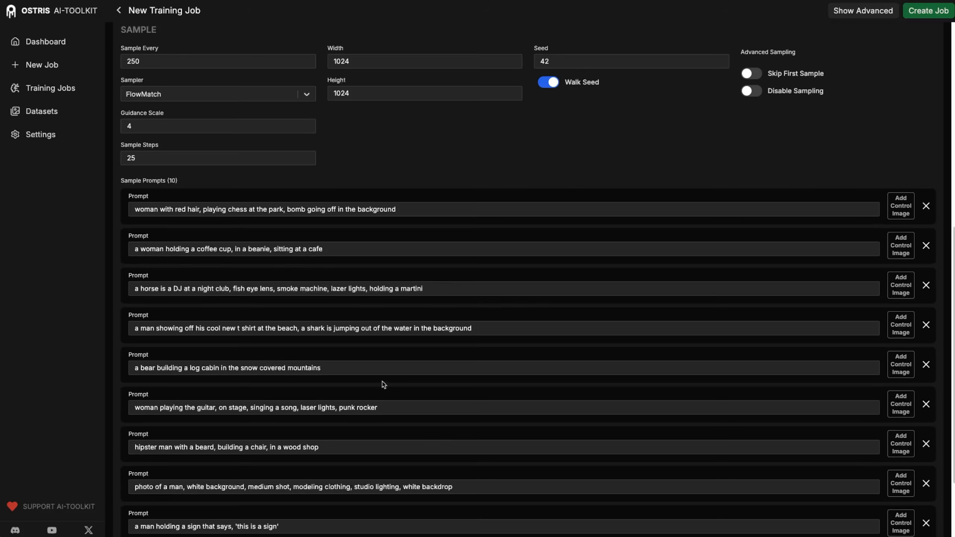
pyautogui.scroll(1, 384, 384)
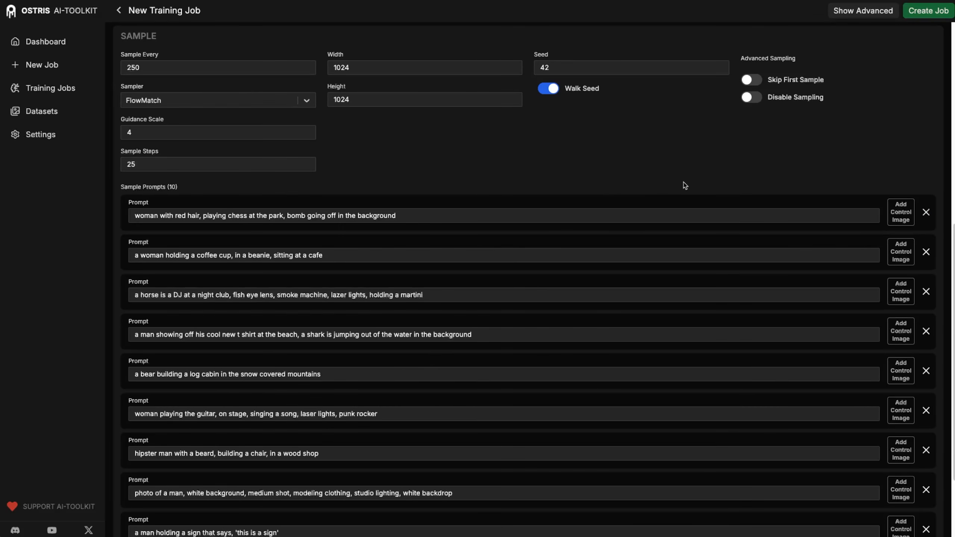
pyautogui.scroll(-2, 747, 183)
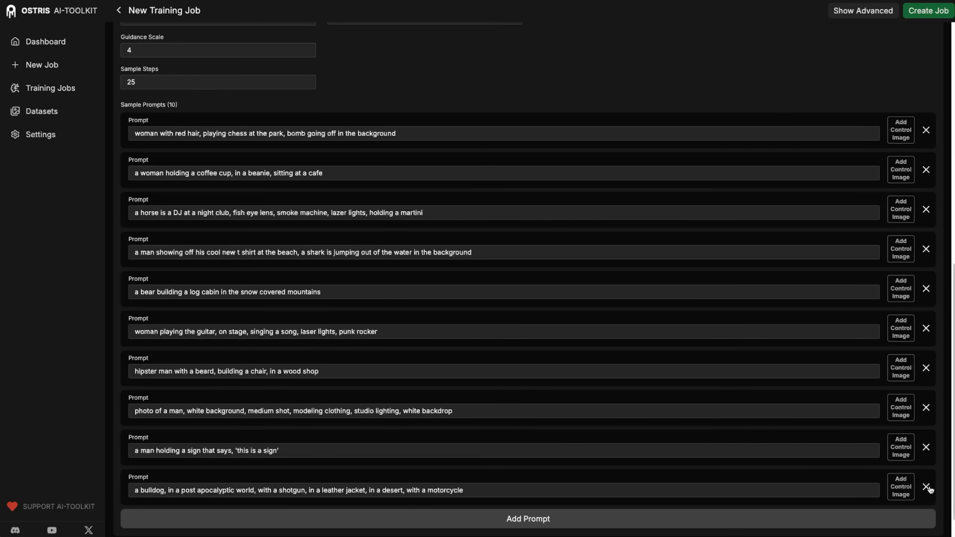
pyautogui.click(927, 488)
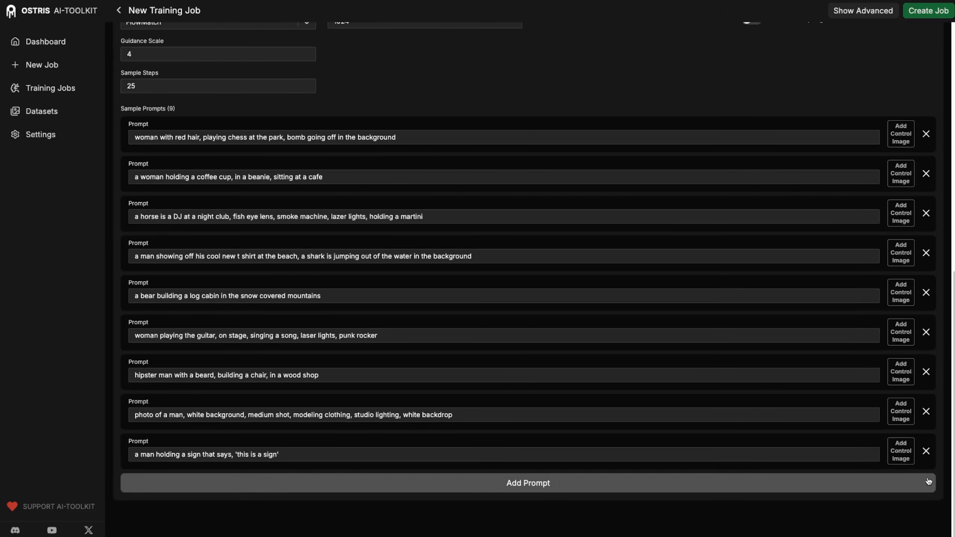
pyautogui.click(926, 451)
pyautogui.click(927, 451)
pyautogui.click(926, 451)
pyautogui.click(926, 452)
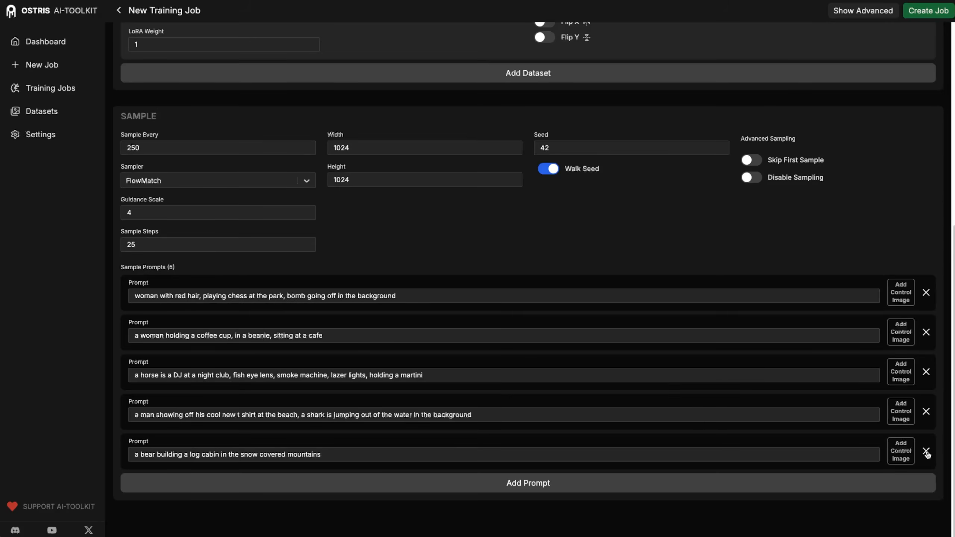
# - Attach the Mona Lisa and woman-with-cat photos as control images for prompts one and two
pyautogui.click(906, 299)
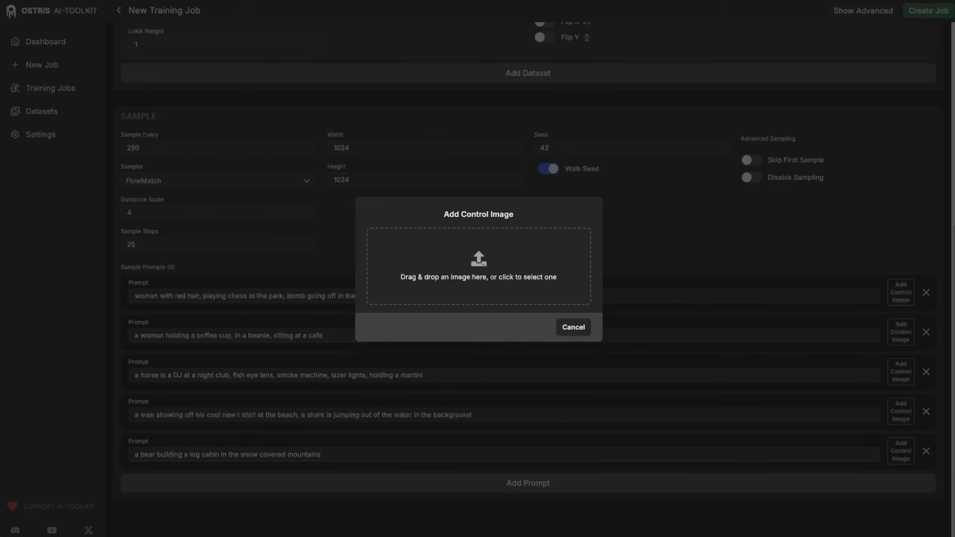
pyautogui.moveTo(546, 302); pyautogui.dragTo(512, 241)
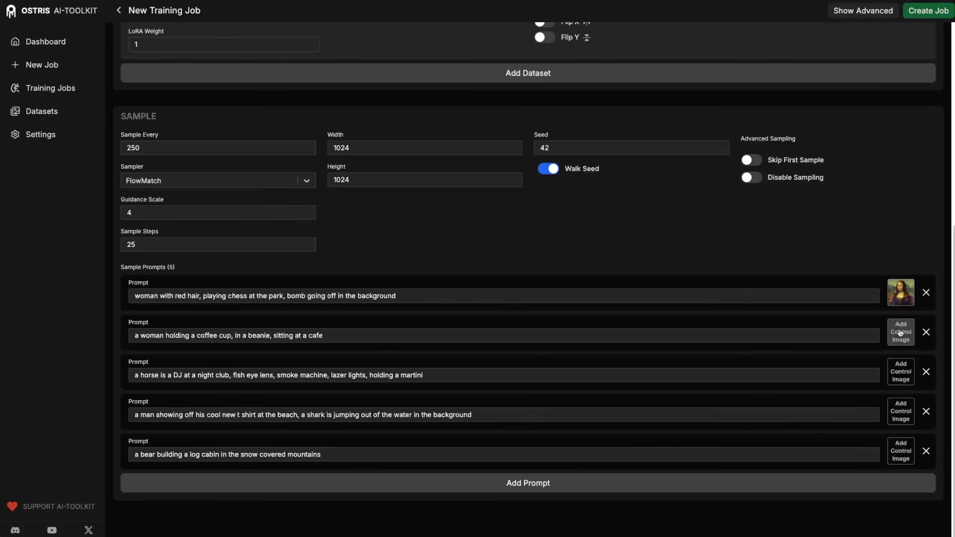
pyautogui.click(902, 339)
pyautogui.moveTo(715, 334); pyautogui.dragTo(488, 271)
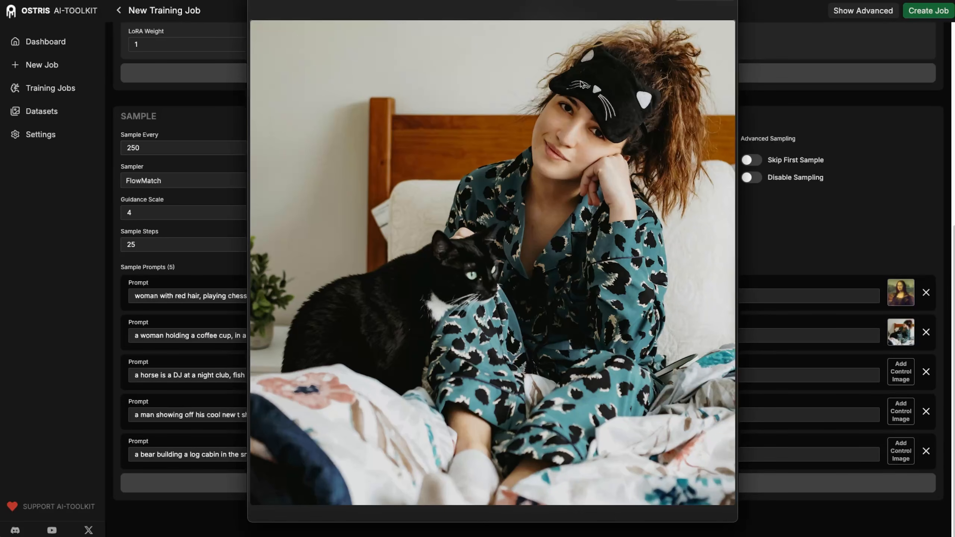
pyautogui.click(257, 1)
# - Attach the man-in-hat, brown-jacket and orange-jacket portraits as control images for prompts three to five
pyautogui.click(901, 372)
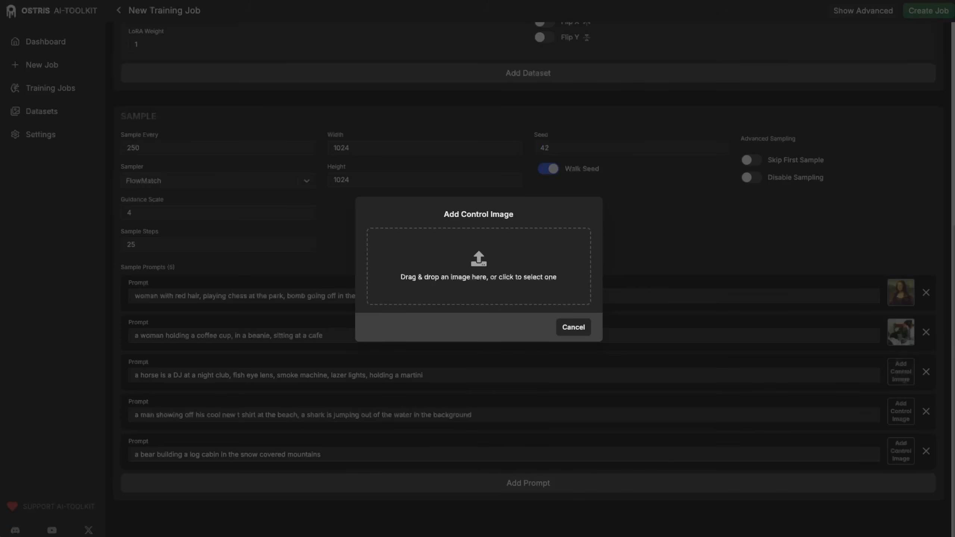
pyautogui.moveTo(634, 257); pyautogui.dragTo(501, 298)
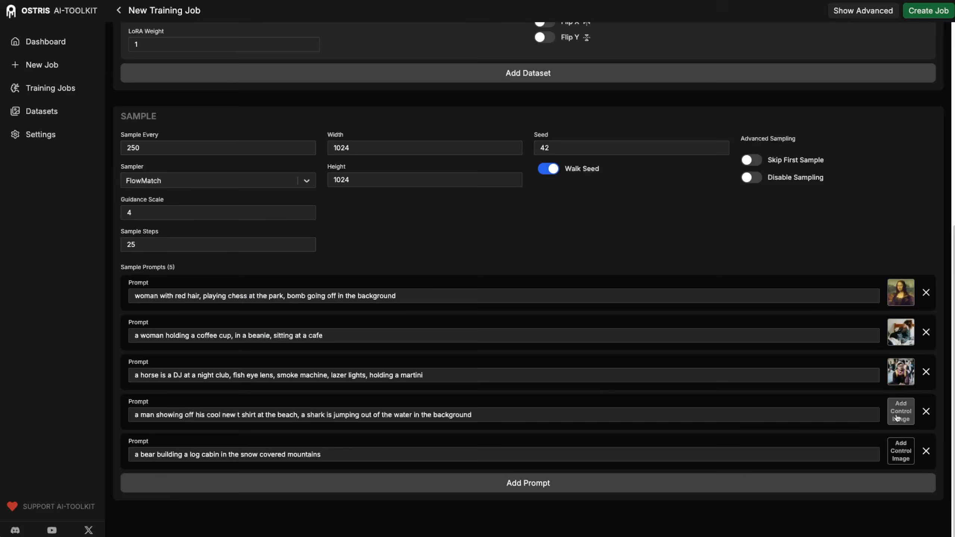
pyautogui.click(901, 412)
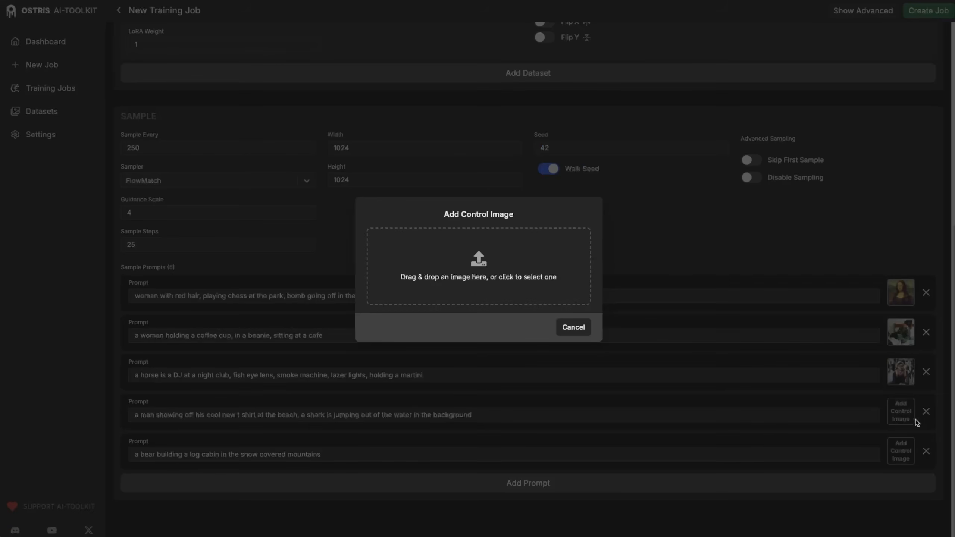
pyautogui.moveTo(832, 320); pyautogui.dragTo(429, 256)
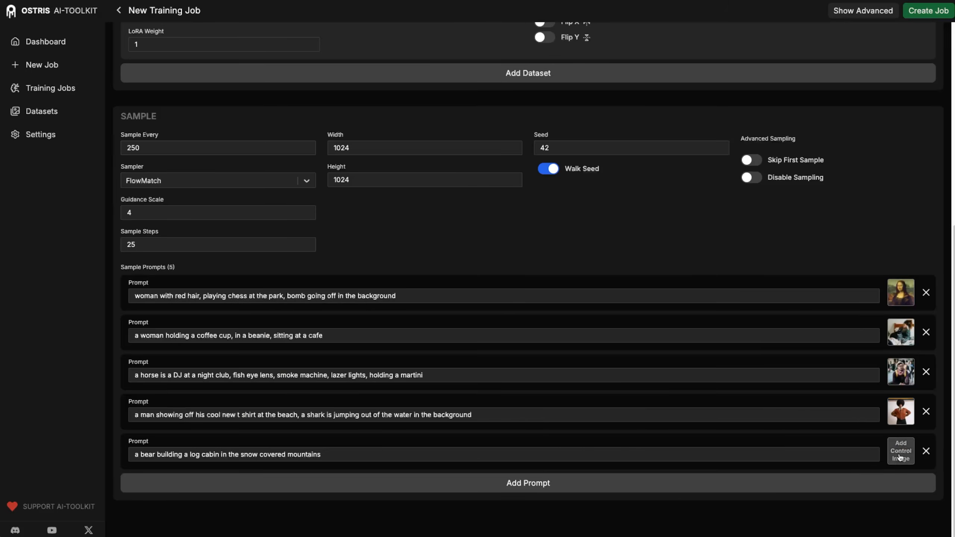
pyautogui.click(902, 451)
pyautogui.moveTo(951, 398); pyautogui.dragTo(521, 259)
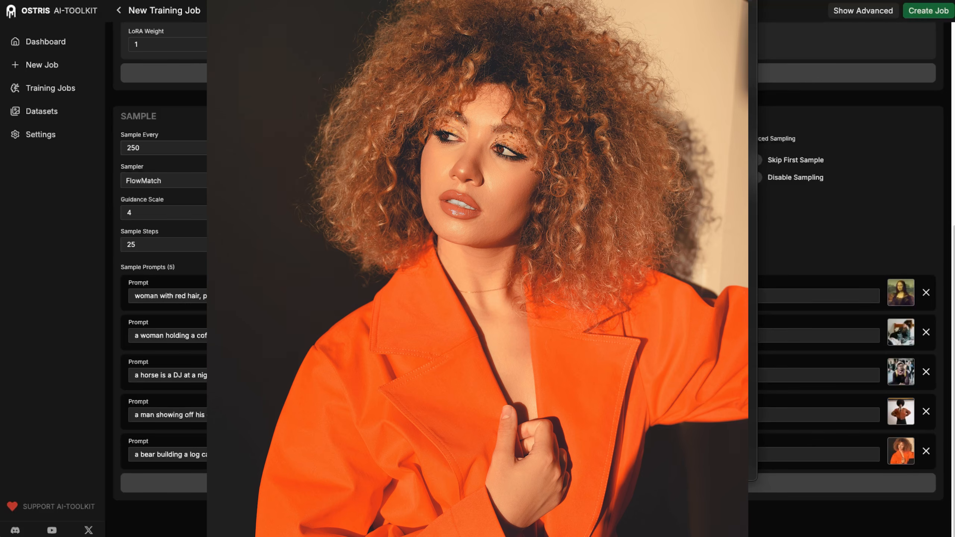
pyautogui.click(426, 296)
pyautogui.moveTo(438, 295); pyautogui.dragTo(166, 289)
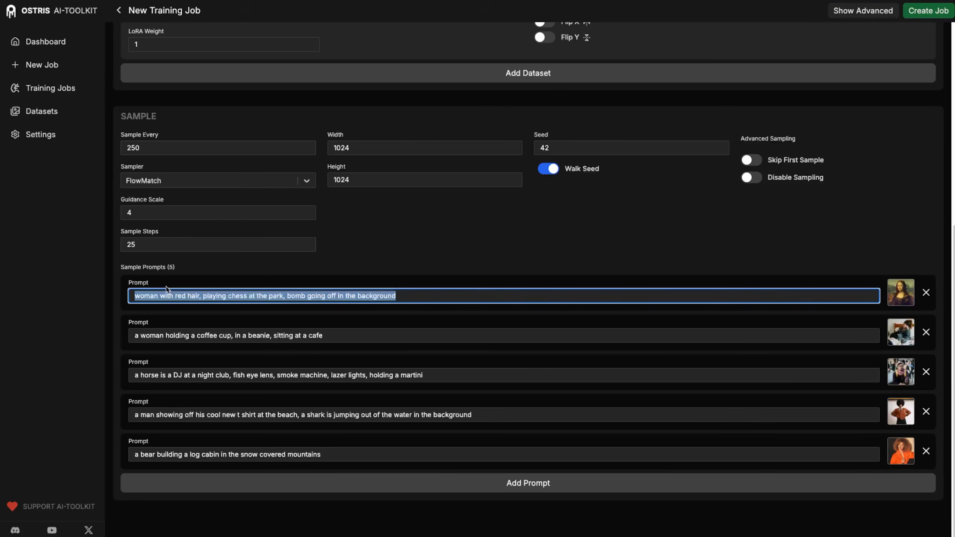
# - Replace all five sample prompts with the text 'make her a cyclops'
pyautogui.write('make ')
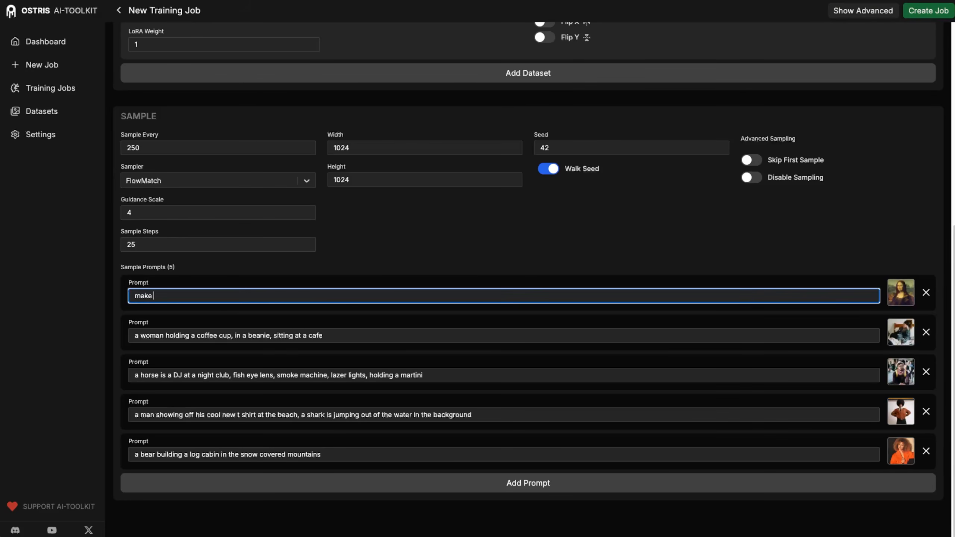
pyautogui.write('her a cyclops')
pyautogui.moveTo(212, 296); pyautogui.dragTo(112, 296)
pyautogui.hotkey('ctrl', 'c')
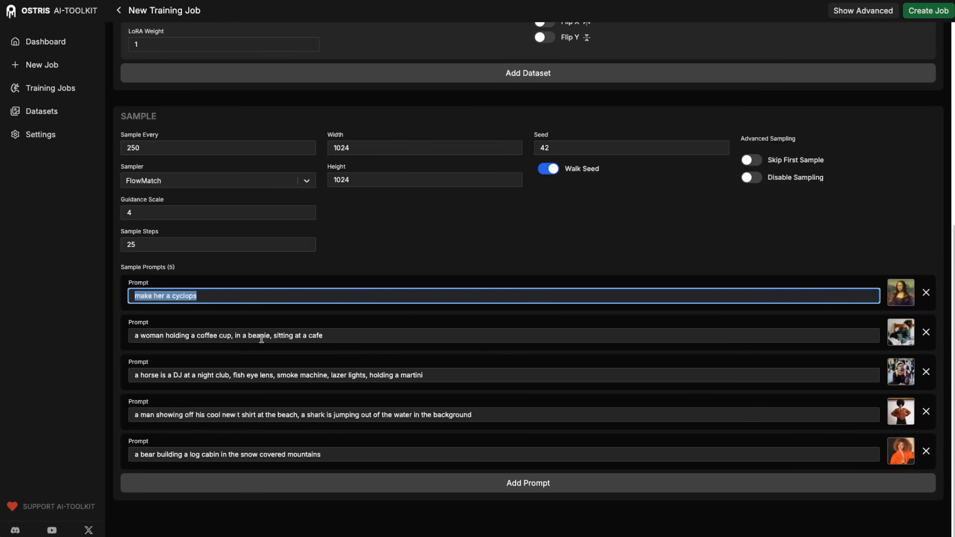
pyautogui.tripleClick(350, 336)
pyautogui.hotkey('ctrl', 'v')
pyautogui.moveTo(429, 375); pyautogui.dragTo(128, 367)
pyautogui.hotkey('ctrl', 'v')
pyautogui.moveTo(482, 411); pyautogui.dragTo(130, 409)
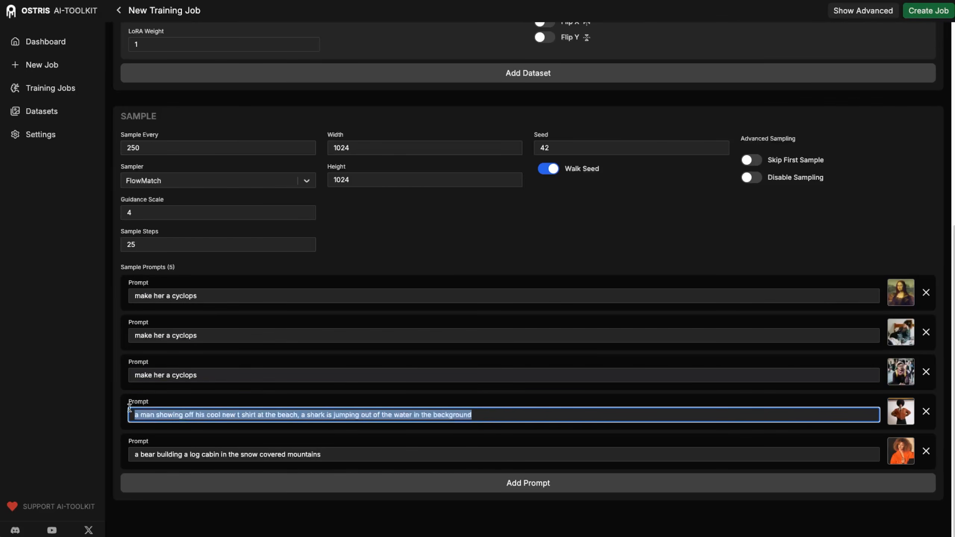
pyautogui.hotkey('ctrl', 'v')
pyautogui.moveTo(317, 458); pyautogui.dragTo(116, 432)
pyautogui.hotkey('ctrl', 'v')
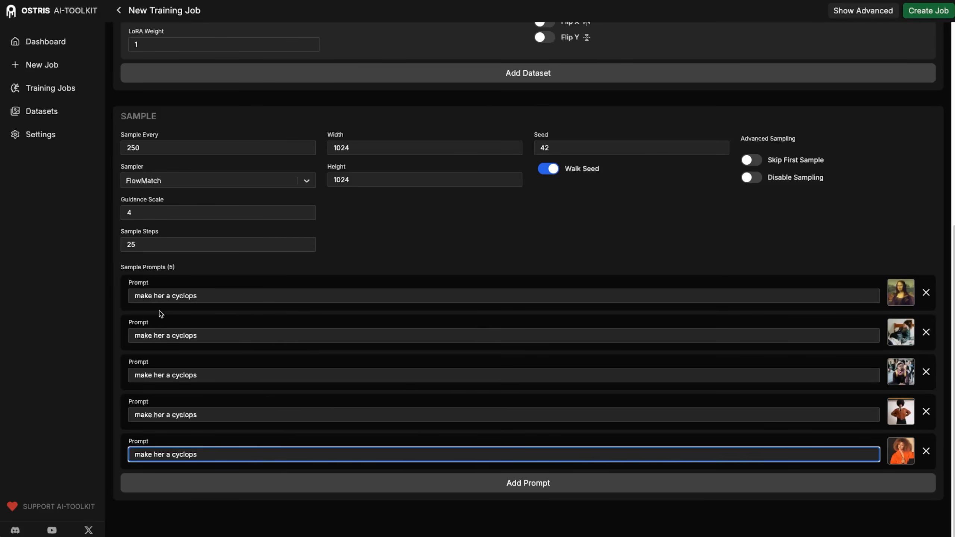
# - Change 'her' to 'him' in the third and fourth prompts
pyautogui.click(160, 375)
pyautogui.press('Delete')
pyautogui.press('Delete')
pyautogui.write('im')
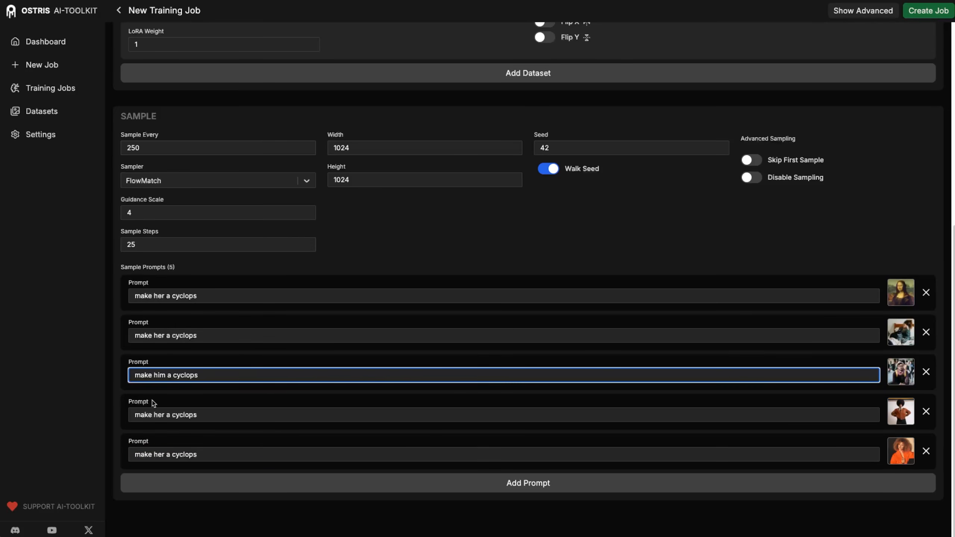
pyautogui.doubleClick(160, 415)
pyautogui.write('him')
pyautogui.click(739, 250)
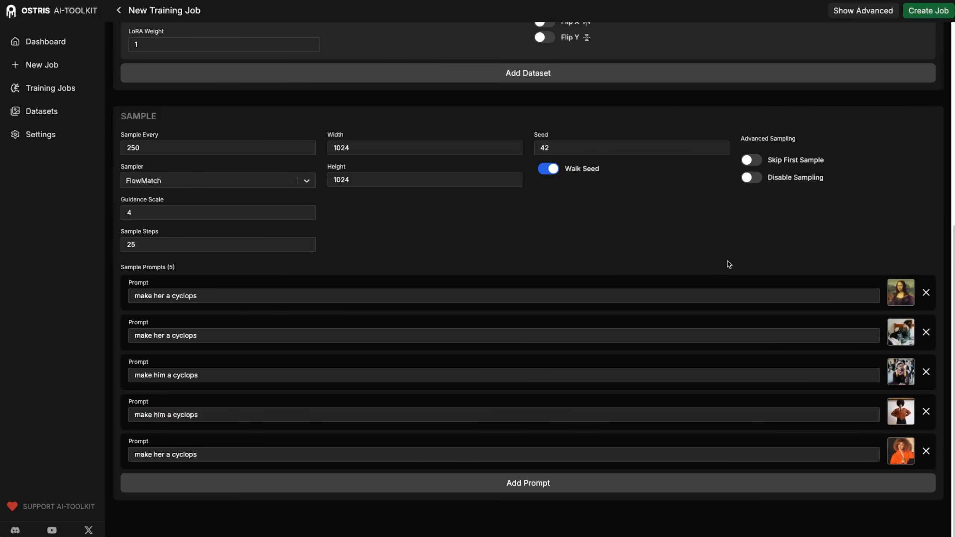
pyautogui.scroll(10, 729, 264)
pyautogui.scroll(-1, 722, 264)
pyautogui.scroll(1, 719, 265)
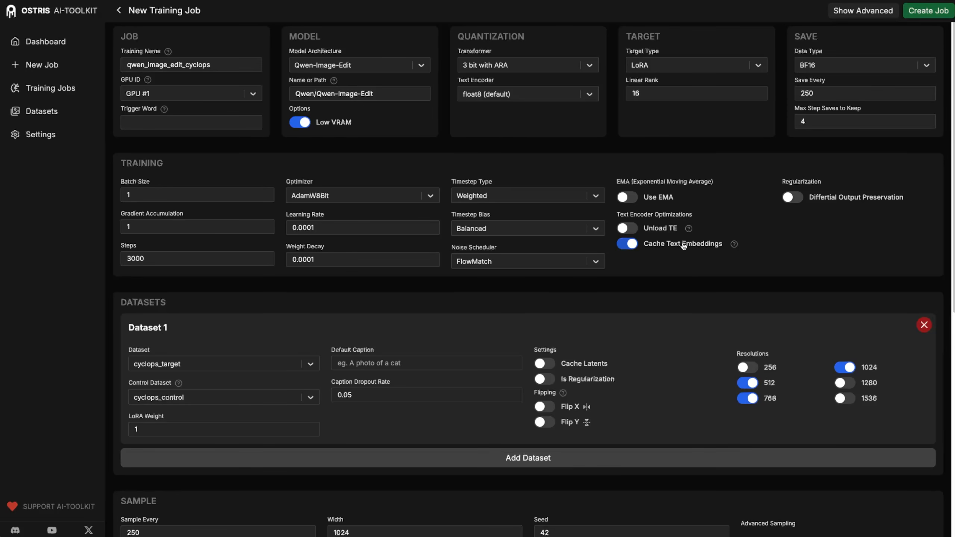
# - Review the job form and create the qwen_image_edit_cyclops training job with Create Job
pyautogui.scroll(-3, 683, 247)
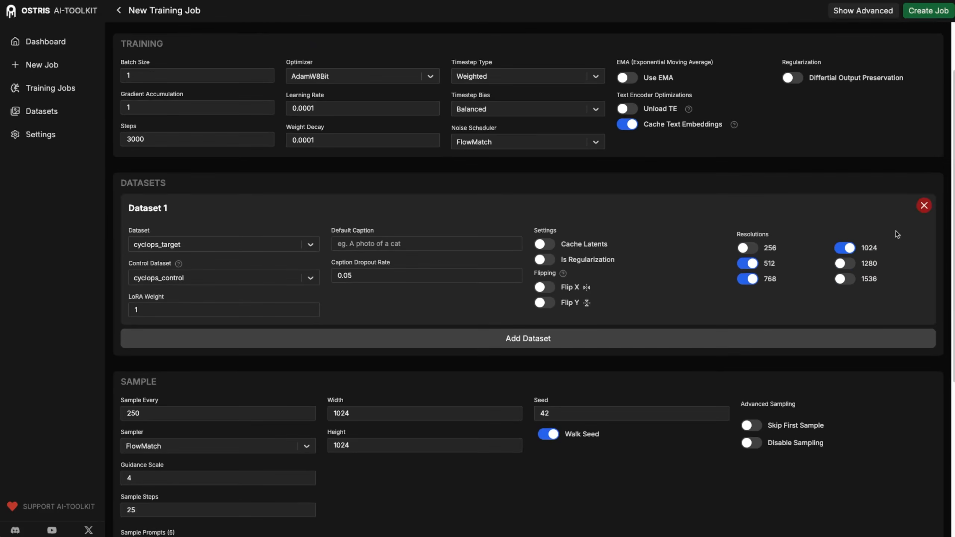
pyautogui.scroll(-6, 690, 345)
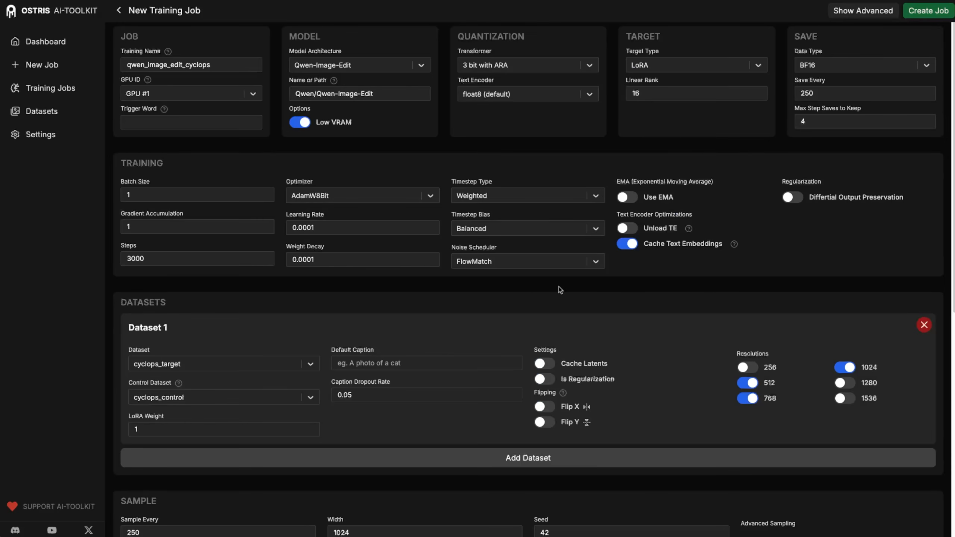
pyautogui.scroll(9, 608, 300)
pyautogui.click(934, 11)
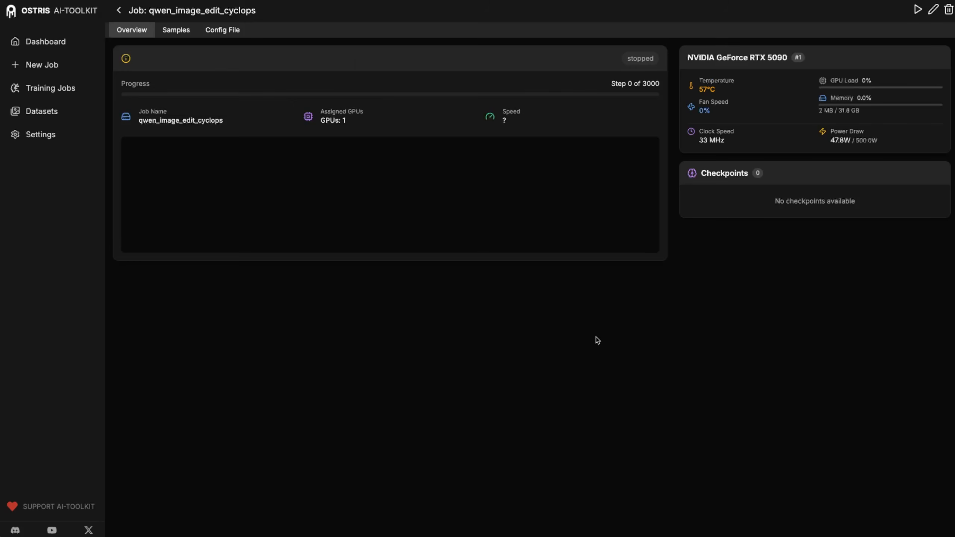
# - Highlight the GeForce RTX 5090 GPU name on the GPU card, then clear the selection
pyautogui.moveTo(789, 57); pyautogui.dragTo(710, 57)
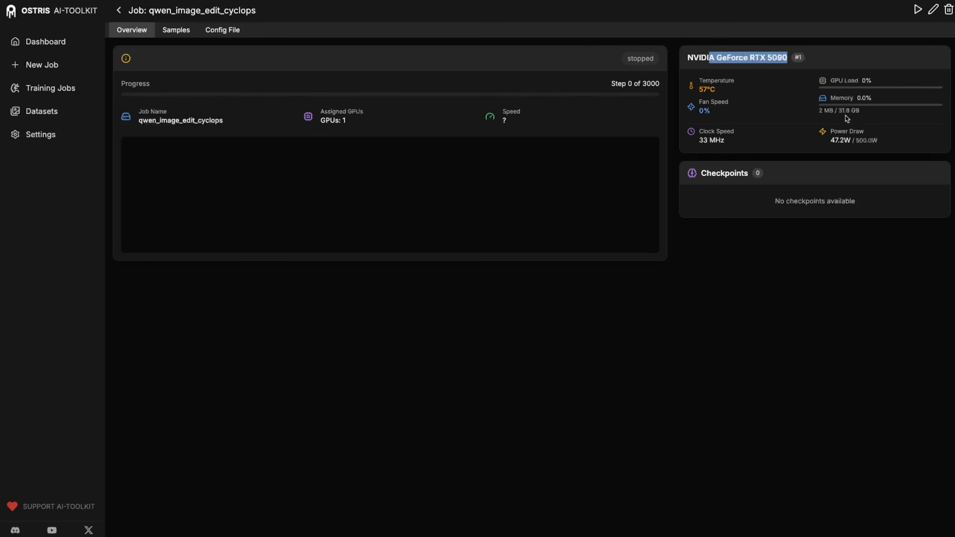
pyautogui.click(854, 57)
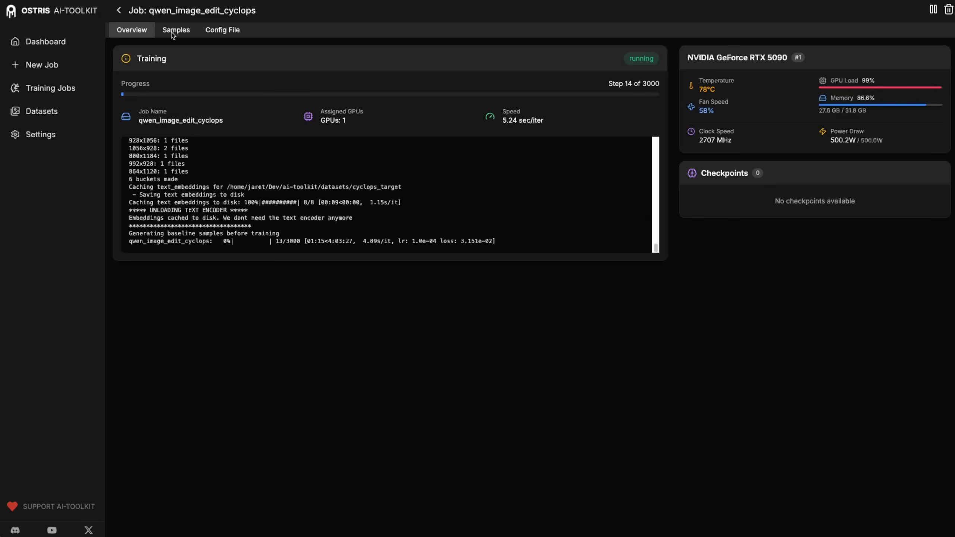
# - Browse the five step-0 baseline samples, from the Mona Lisa to the curly-haired woman
pyautogui.click(174, 32)
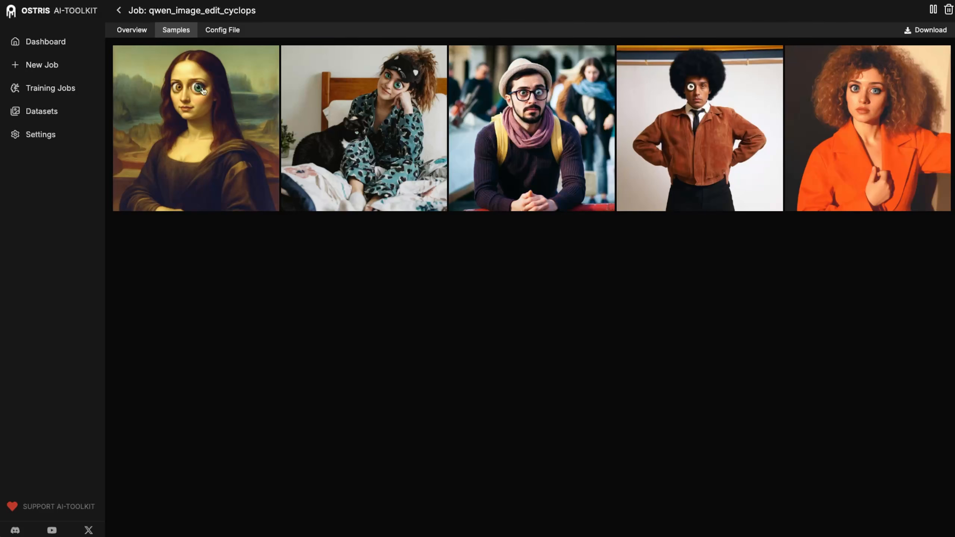
pyautogui.click(200, 112)
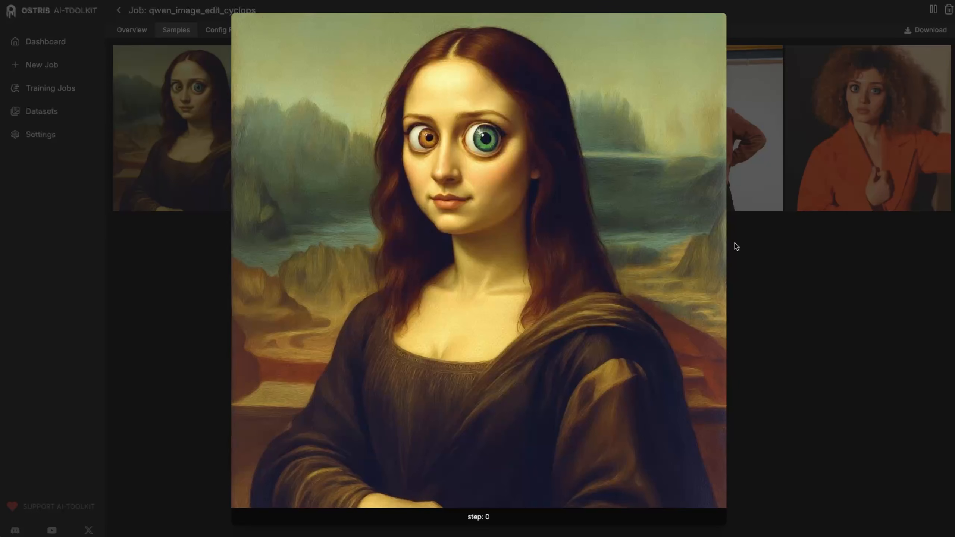
pyautogui.press('Right')
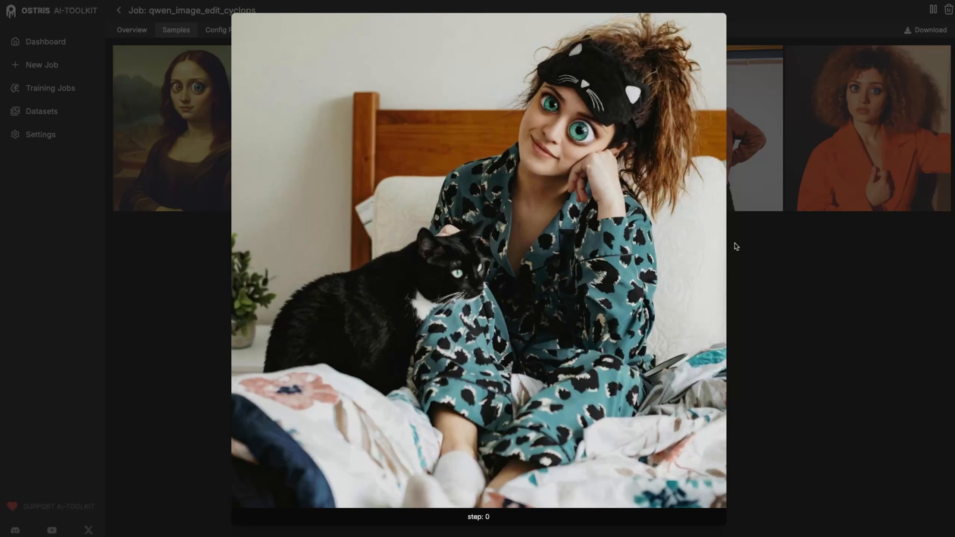
pyautogui.press('Right')
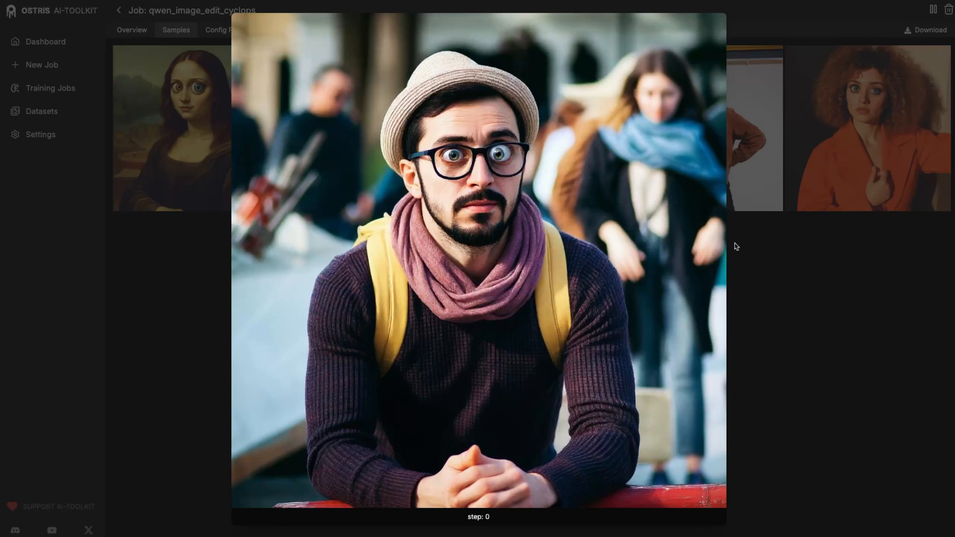
pyautogui.press('Right')
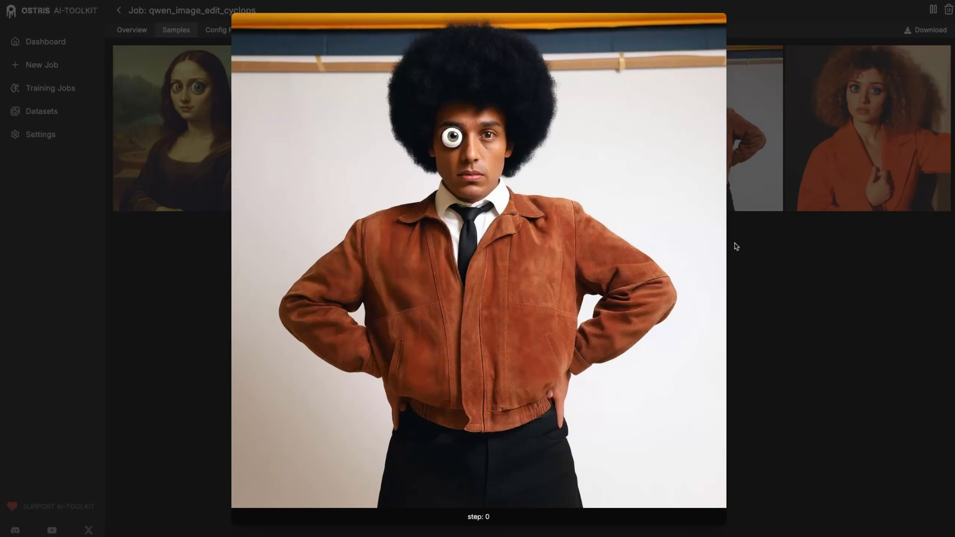
pyautogui.press('Right')
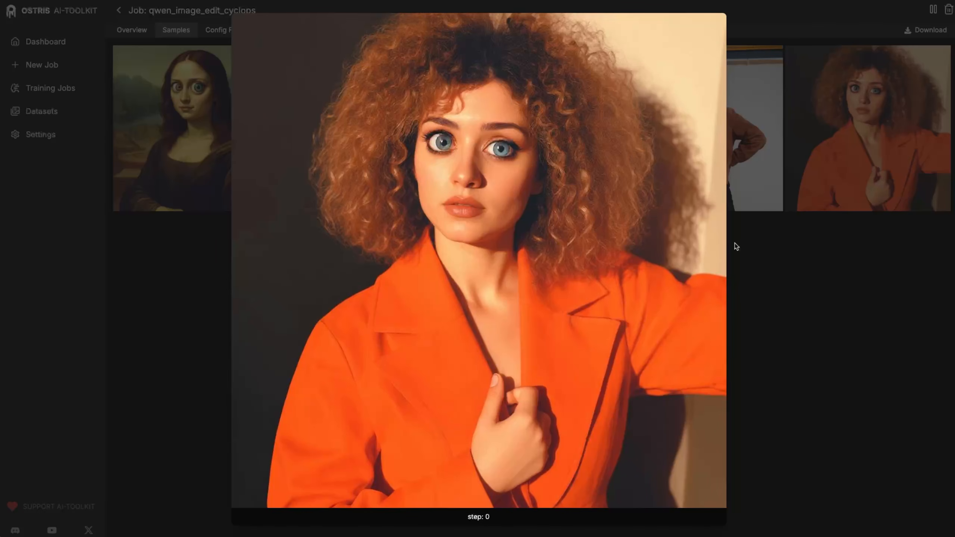
pyautogui.press('Left')
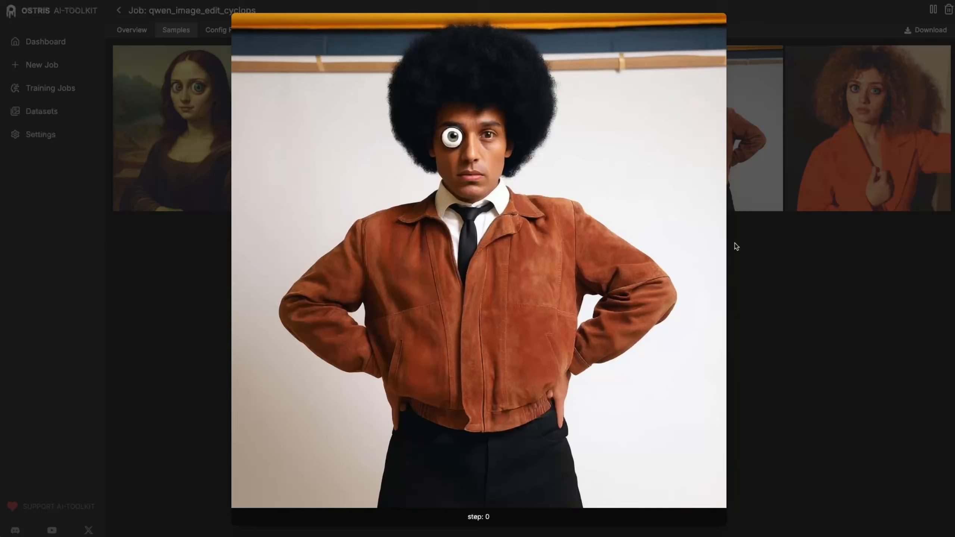
pyautogui.press('Left')
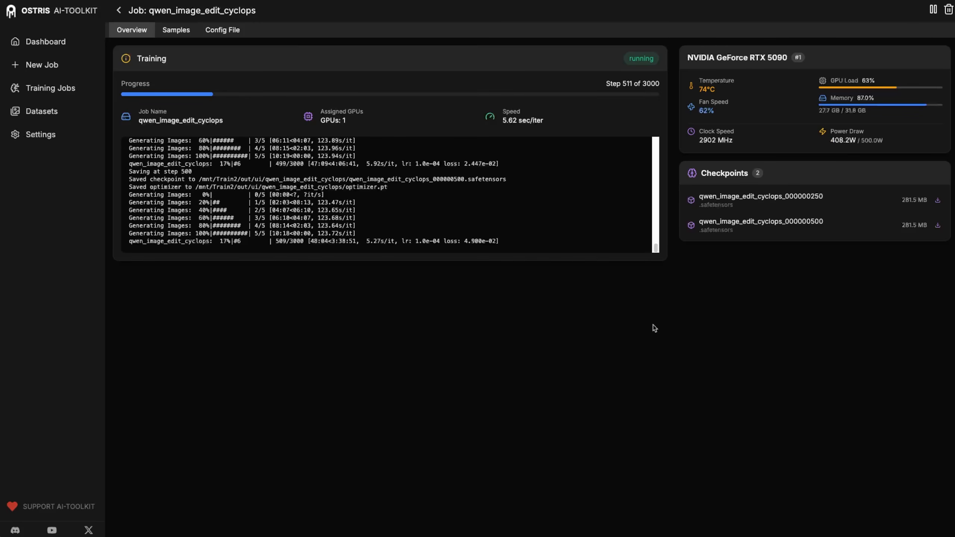
# - Compare the Mona Lisa and woman-with-cat samples at steps 0, 250 and 500
pyautogui.click(177, 33)
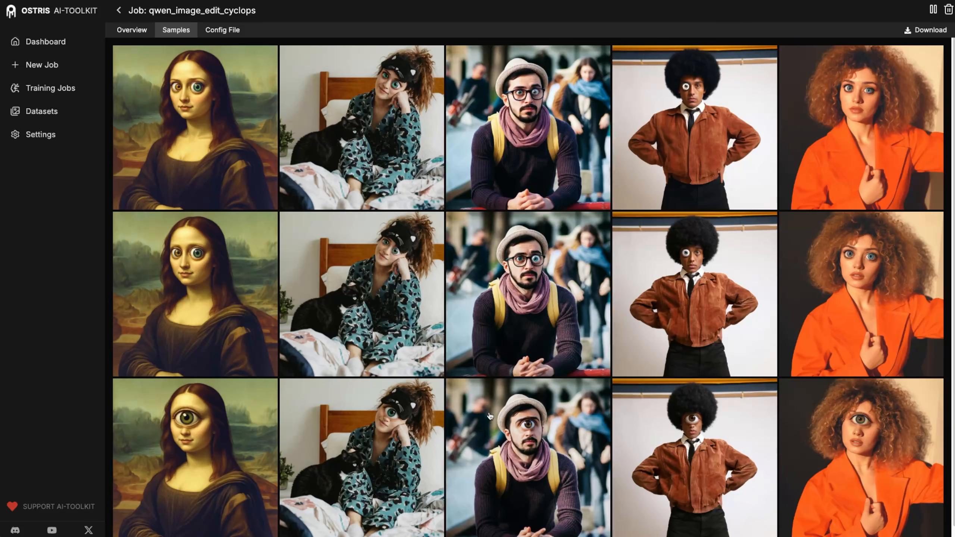
pyautogui.click(197, 414)
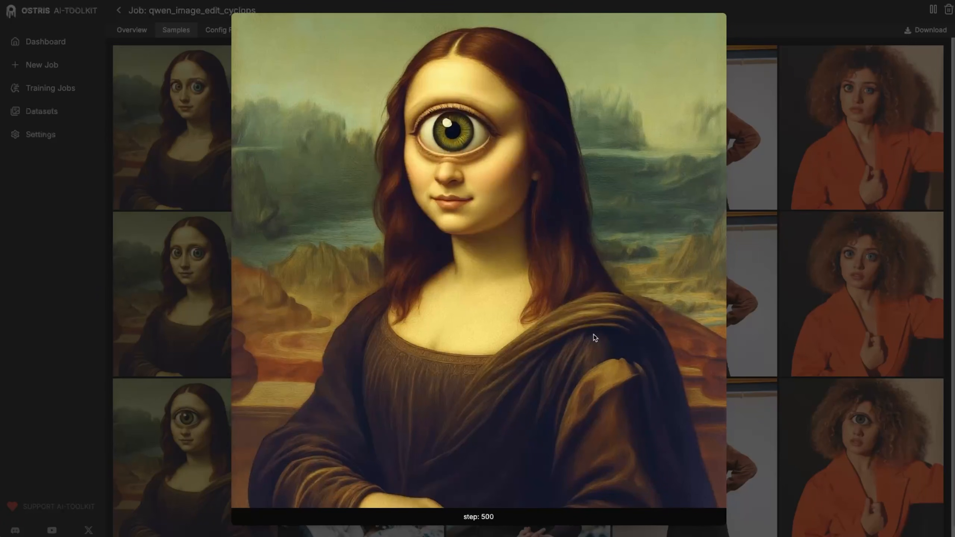
pyautogui.press('Up')
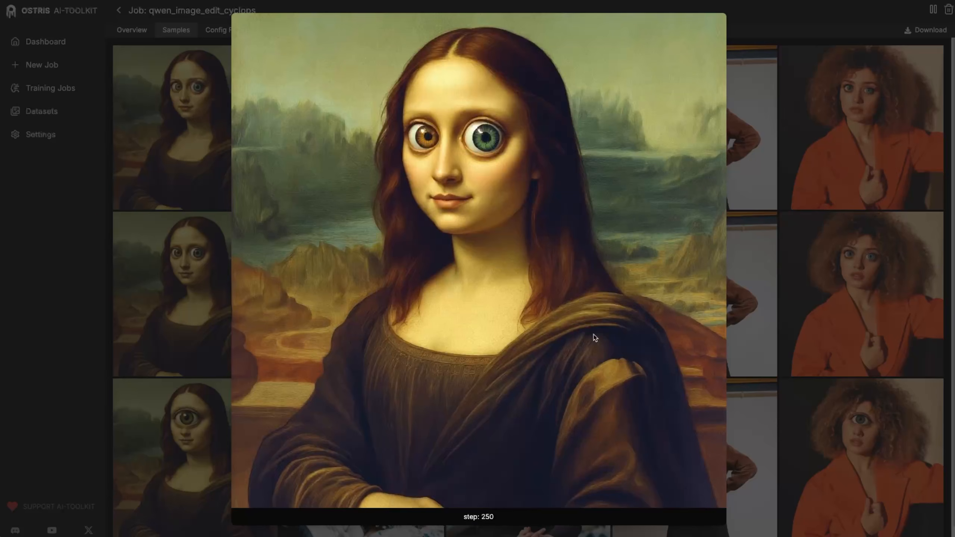
pyautogui.press('Up')
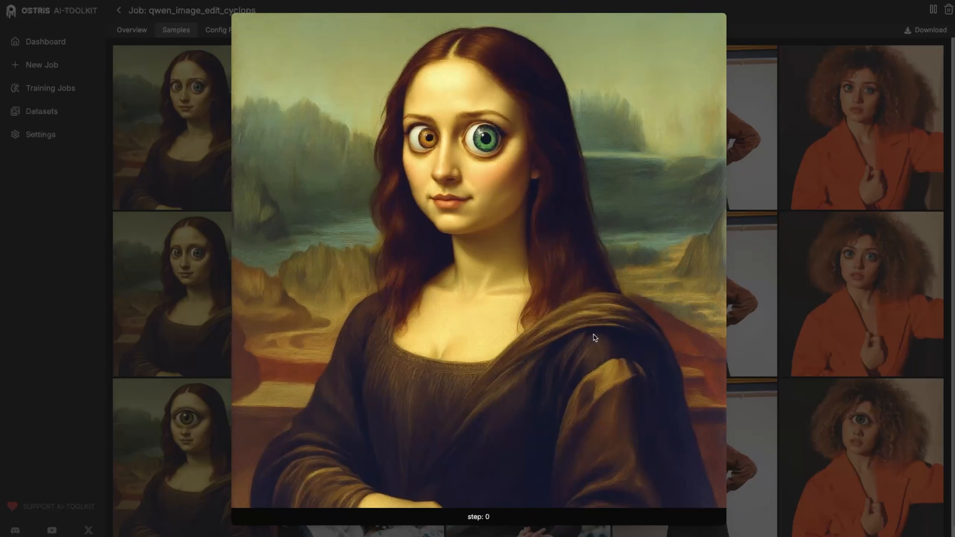
pyautogui.press('Down')
pyautogui.press('Down')
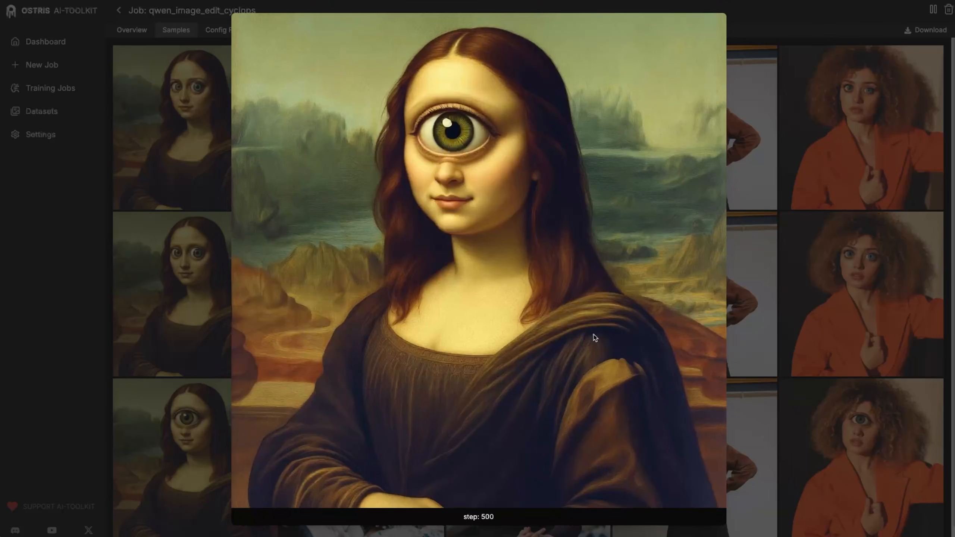
pyautogui.press('Right')
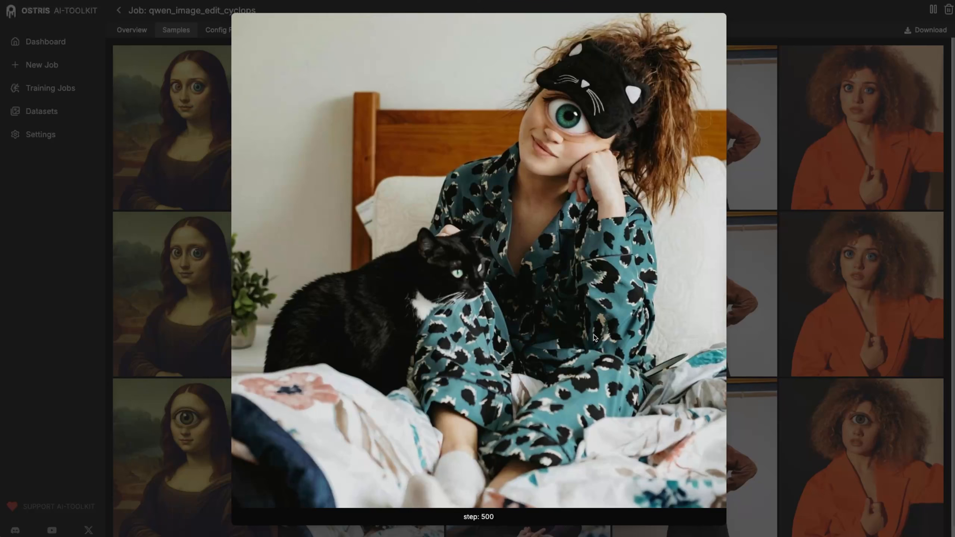
pyautogui.press('Up')
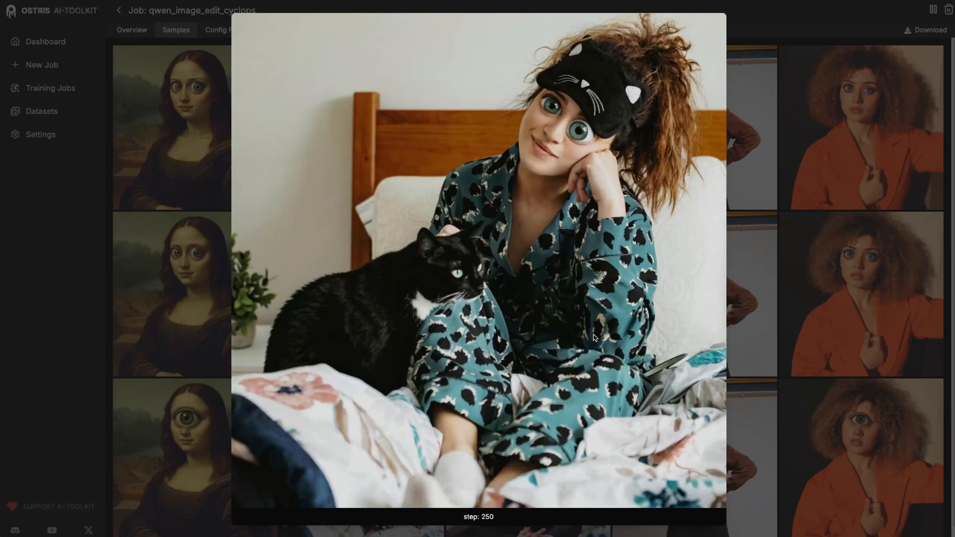
pyautogui.press('Up')
pyautogui.press('Down')
pyautogui.press('Down')
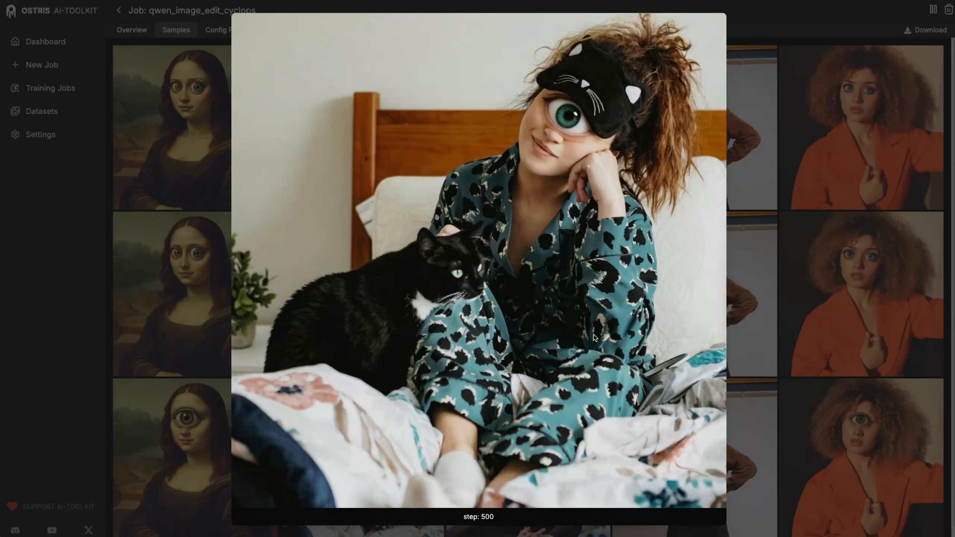
# - Compare the man-in-hat, afro man and curly-haired woman samples across steps 0, 250 and 500
pyautogui.press('Right')
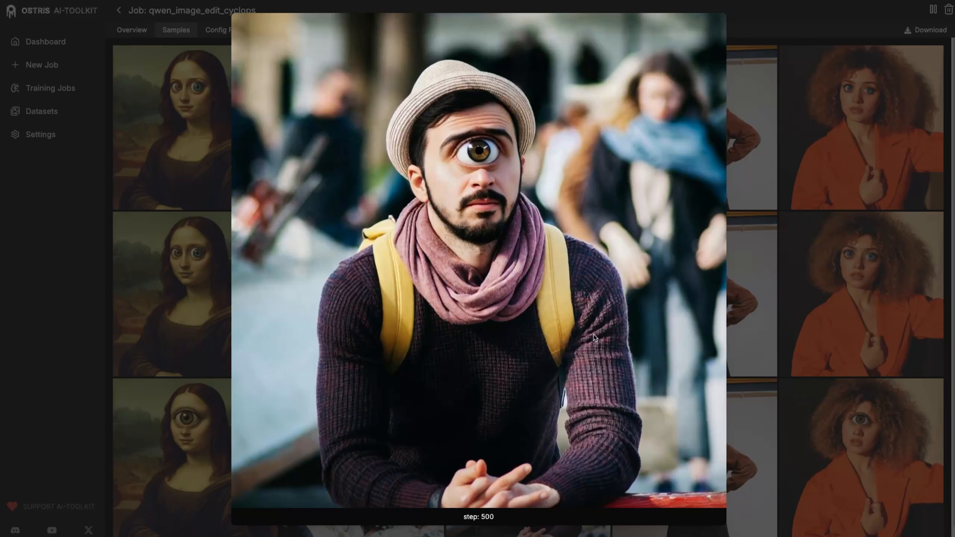
pyautogui.press('Up')
pyautogui.press('Down')
pyautogui.press('Up')
pyautogui.press('Down')
pyautogui.press('Up')
pyautogui.press('Up')
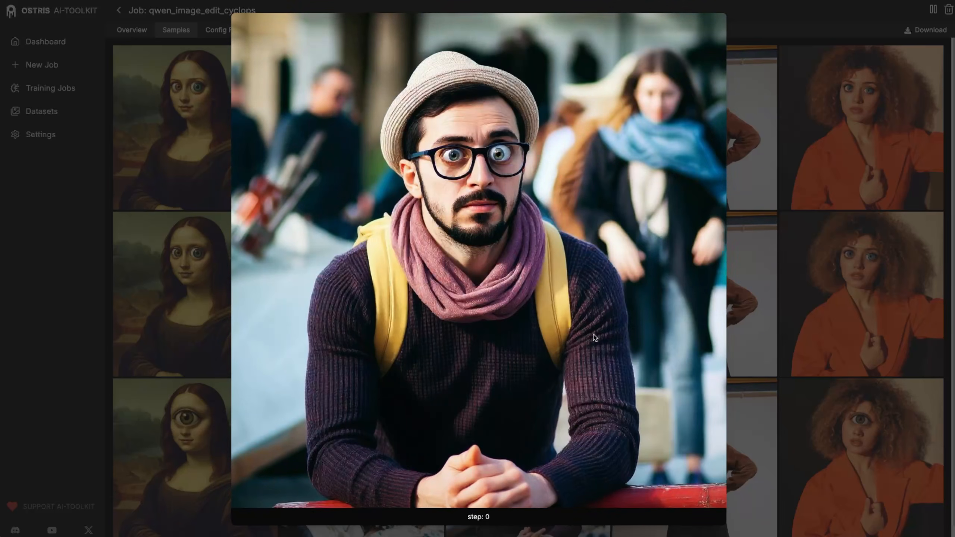
pyautogui.press('Down')
pyautogui.press('Down')
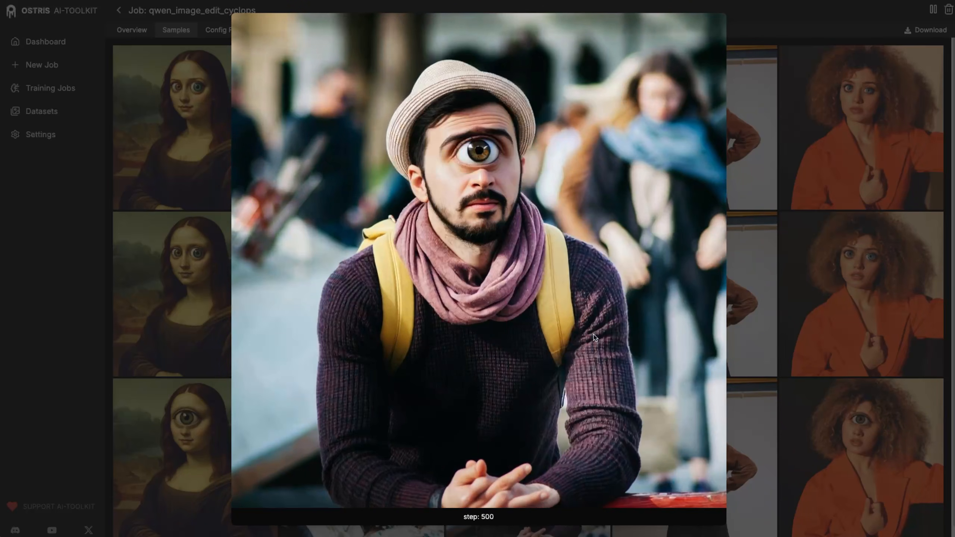
pyautogui.press('Right')
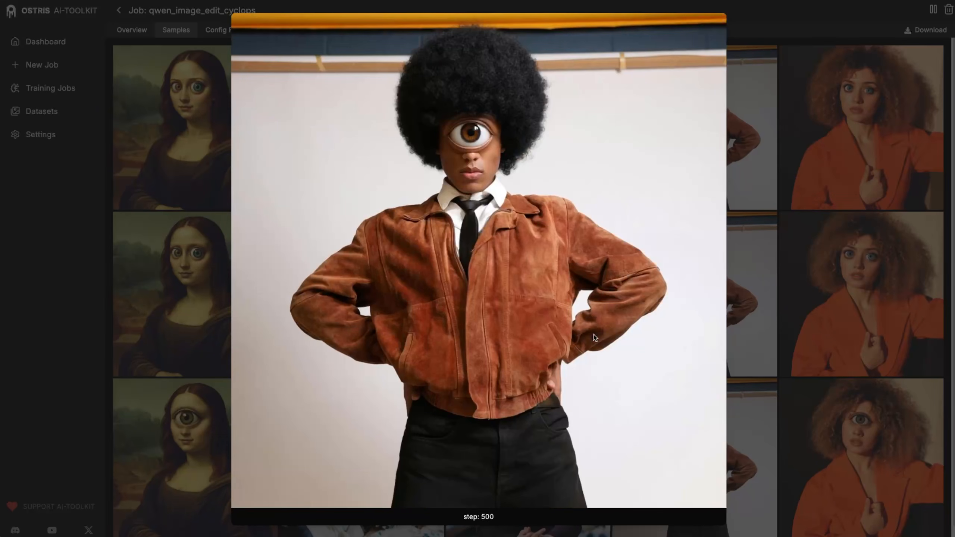
pyautogui.press('Up')
pyautogui.press('Up')
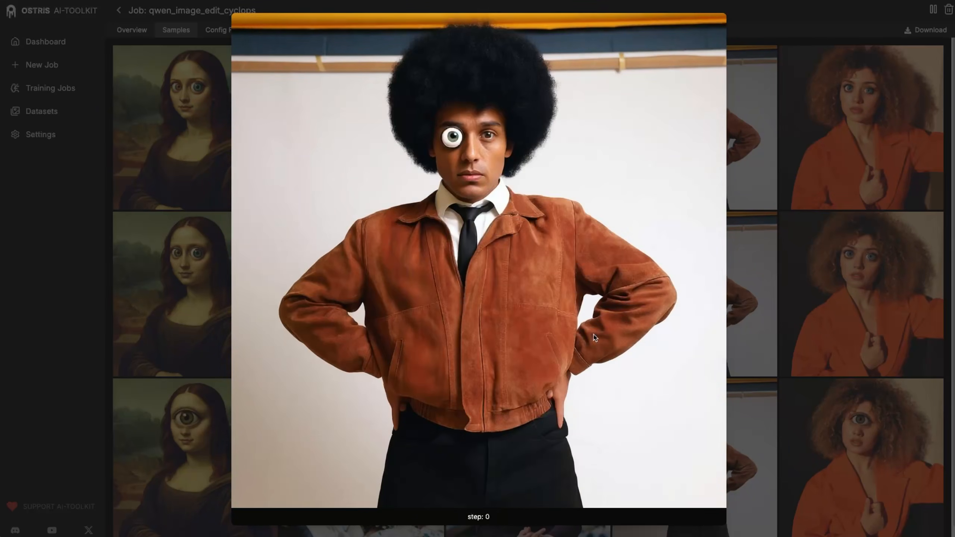
pyautogui.press('Down')
pyautogui.press('Down')
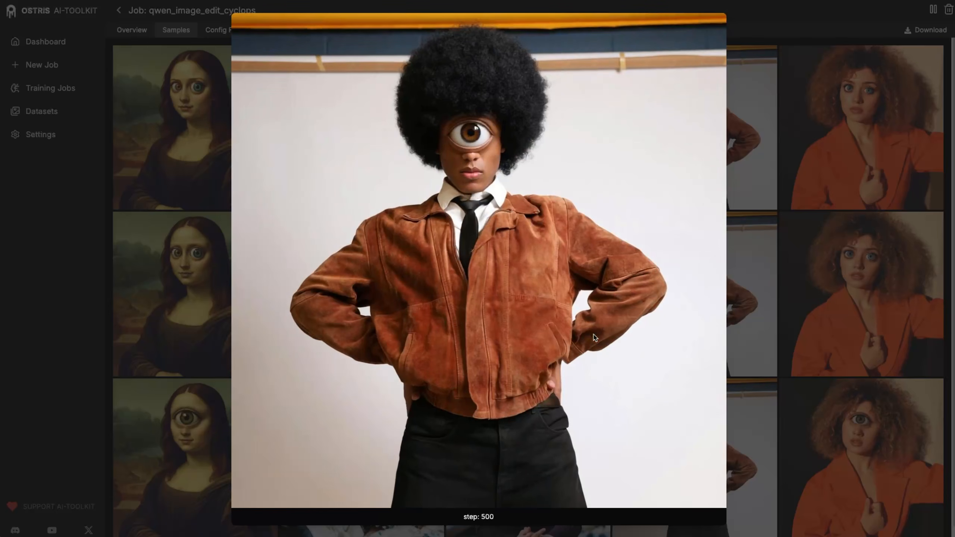
pyautogui.press('Right')
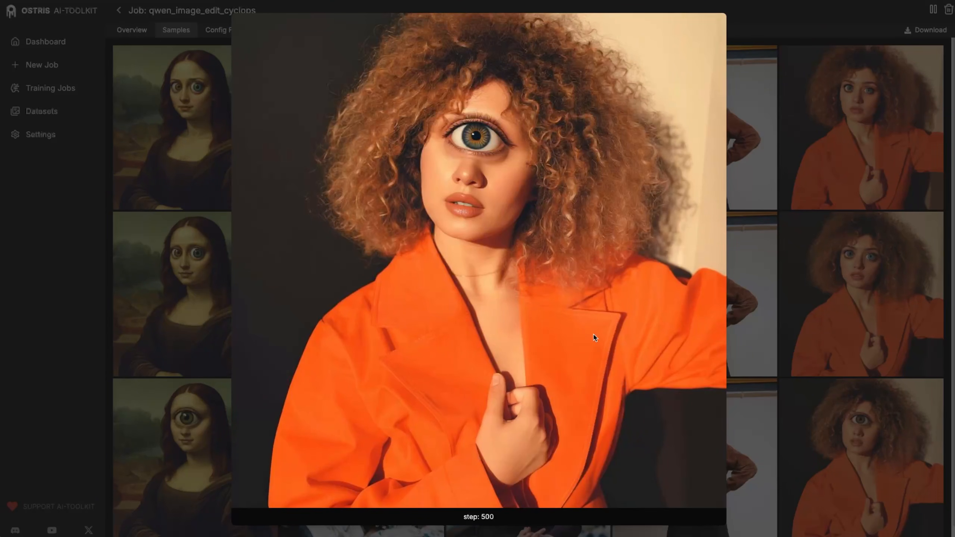
pyautogui.press('Up')
pyautogui.press('Up')
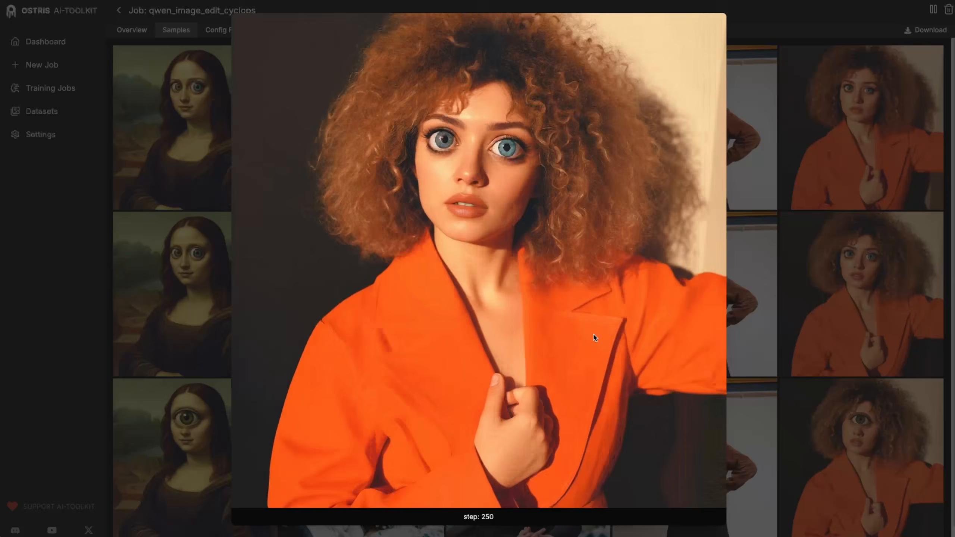
pyautogui.press('Down')
pyautogui.press('Down')
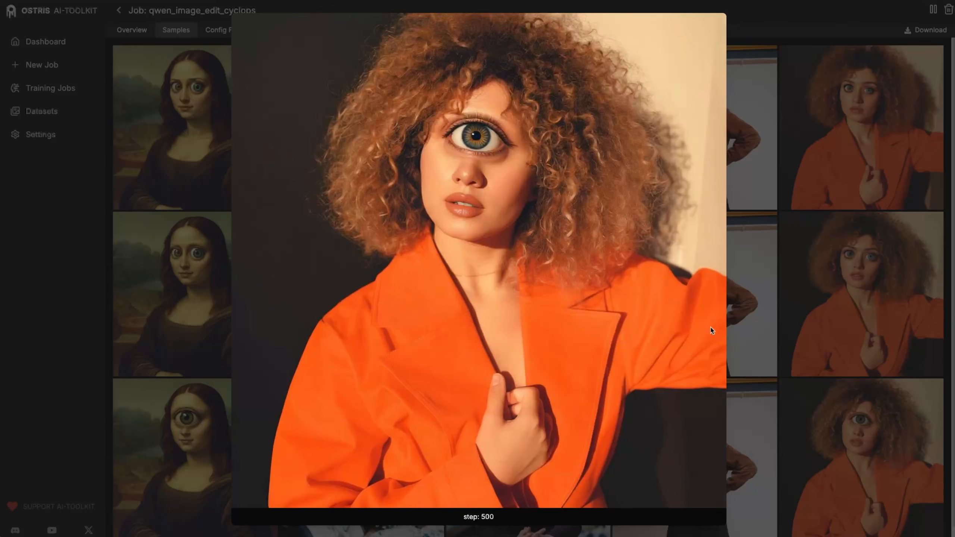
# - Enlarge the step-500 cyclops Mona Lisa, man-in-hat and afro man samples, then check Overview
pyautogui.click(799, 347)
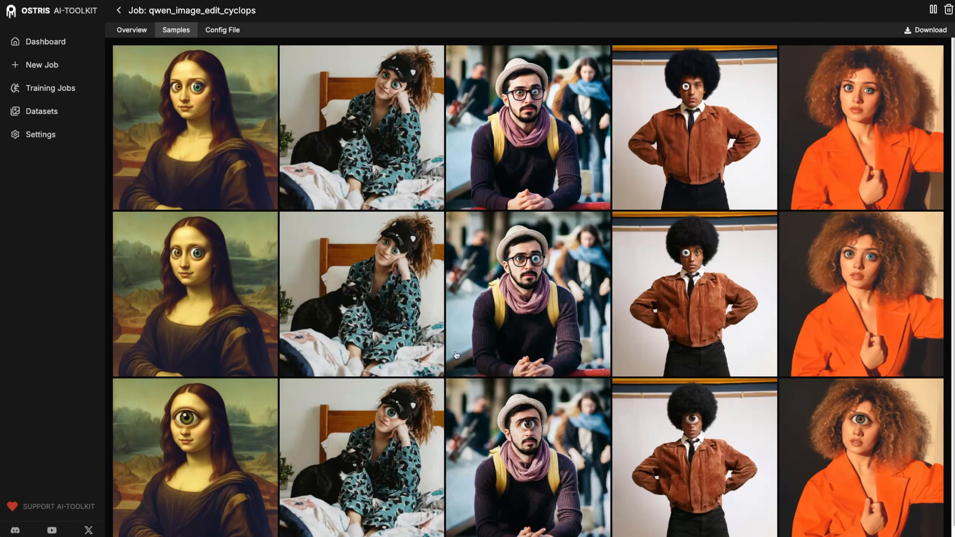
pyautogui.click(230, 453)
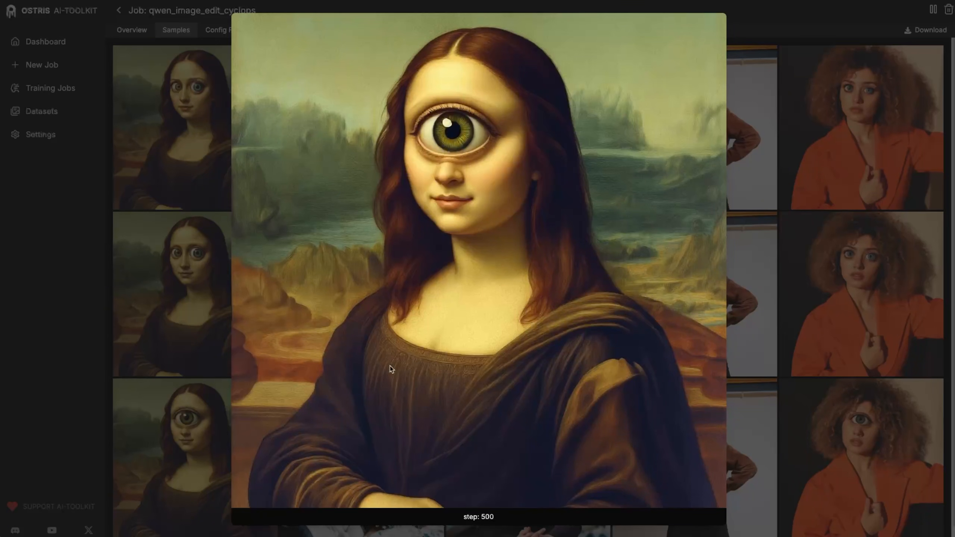
pyautogui.click(807, 383)
pyautogui.click(551, 443)
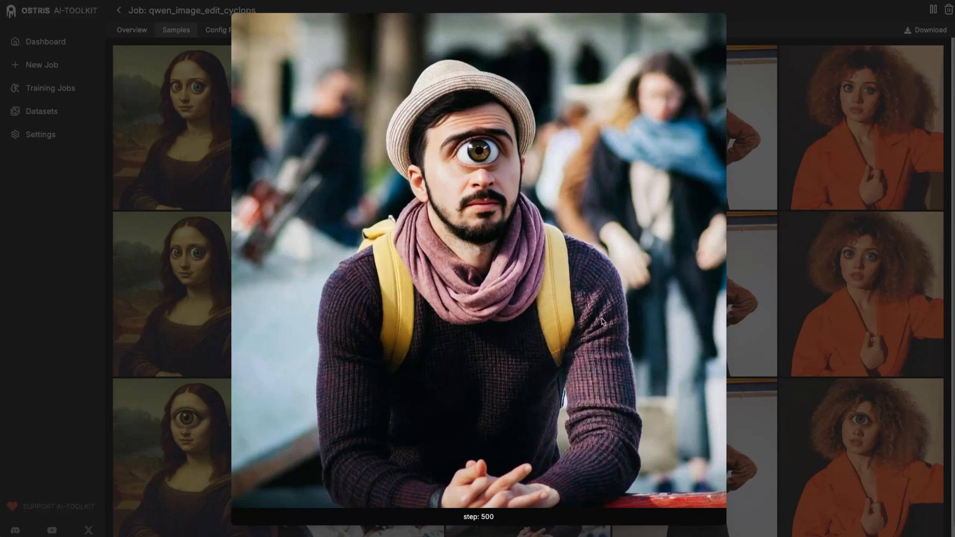
pyautogui.click(794, 407)
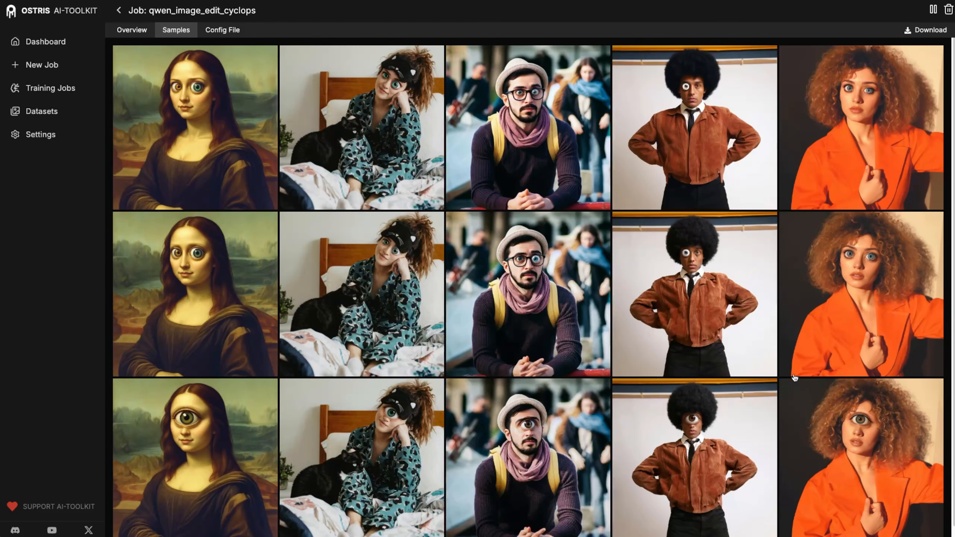
pyautogui.click(707, 449)
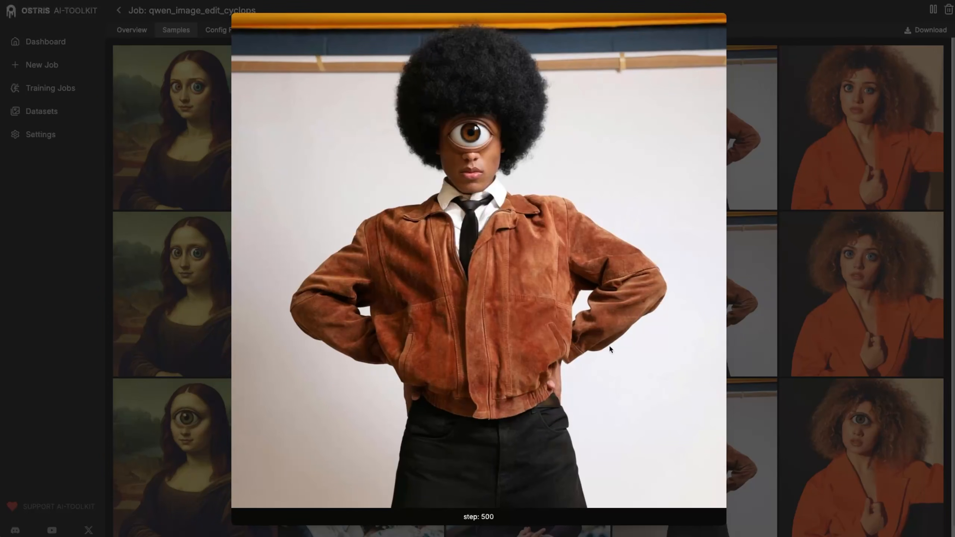
pyautogui.click(789, 405)
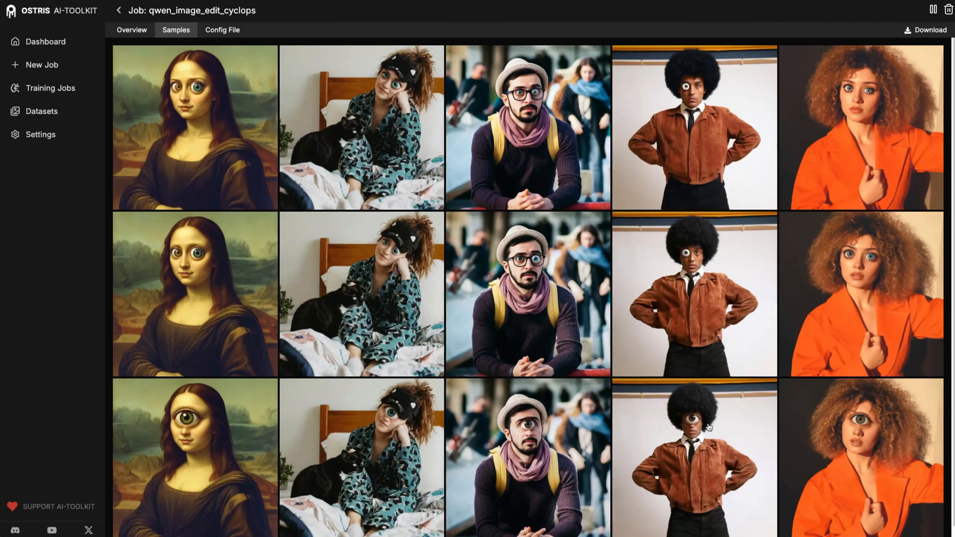
pyautogui.click(128, 31)
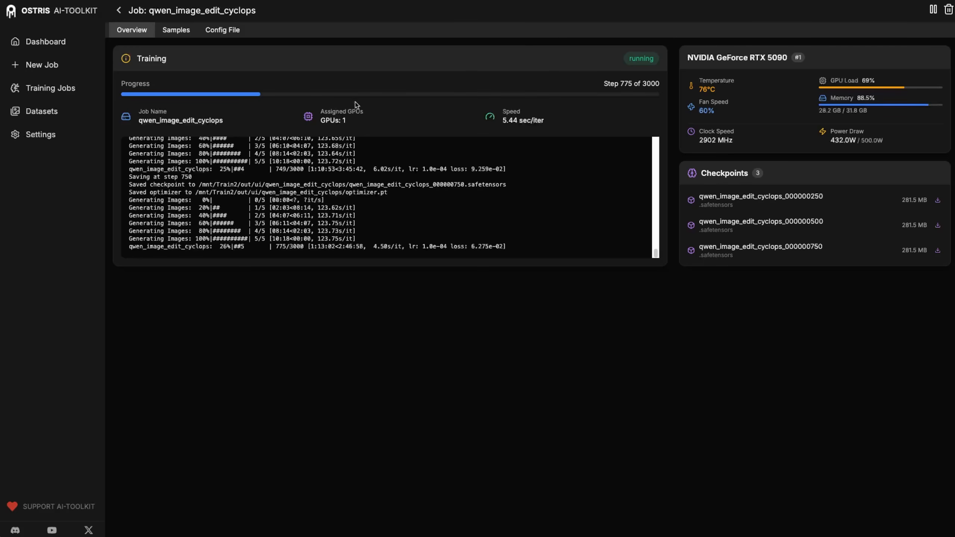
# - Compare the step-750 Mona Lisa and woman-with-cat samples against their step-500 versions
pyautogui.click(180, 32)
pyautogui.click(375, 433)
pyautogui.press('Up')
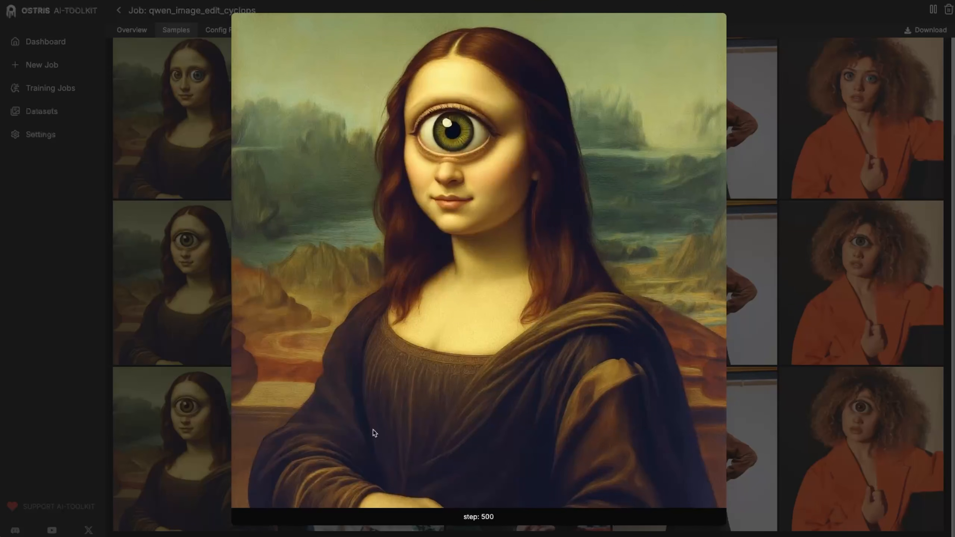
pyautogui.press('Down')
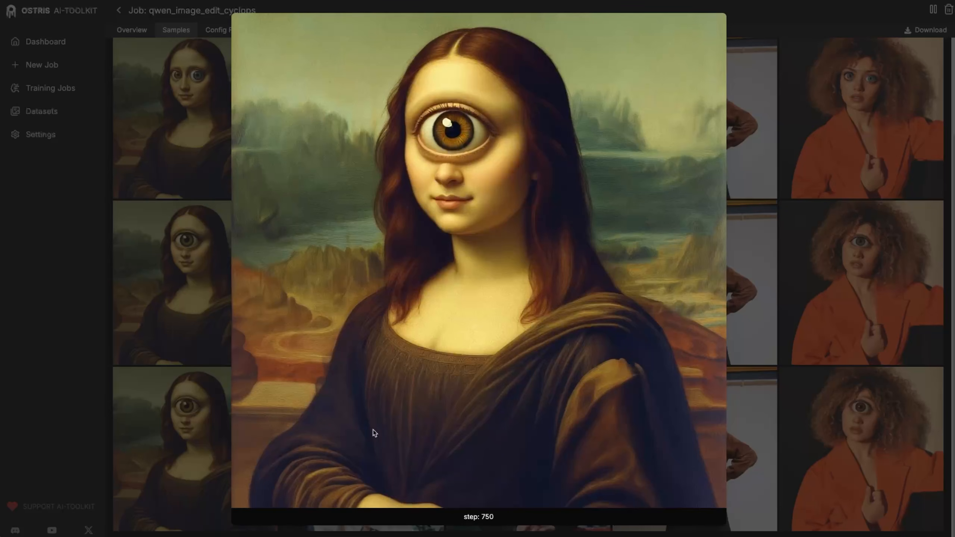
pyautogui.press('Right')
pyautogui.press('Left')
pyautogui.press('Right')
pyautogui.press('Up')
pyautogui.press('Down')
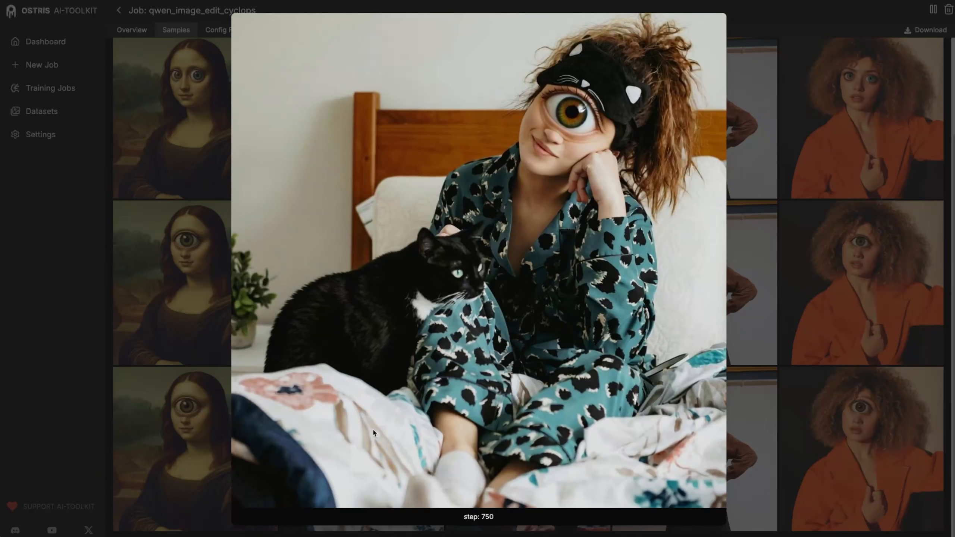
# - Compare the step-750 man-in-hat, afro man and curly-haired woman samples against step 500
pyautogui.press('Right')
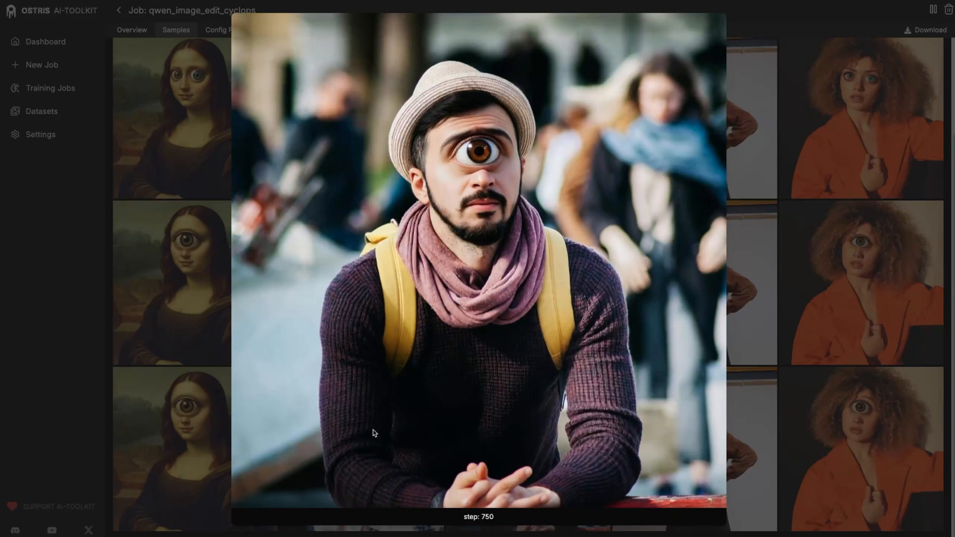
pyautogui.press('Up')
pyautogui.press('Down')
pyautogui.press('Up')
pyautogui.press('Down')
pyautogui.press('Right')
pyautogui.press('Up')
pyautogui.press('Down')
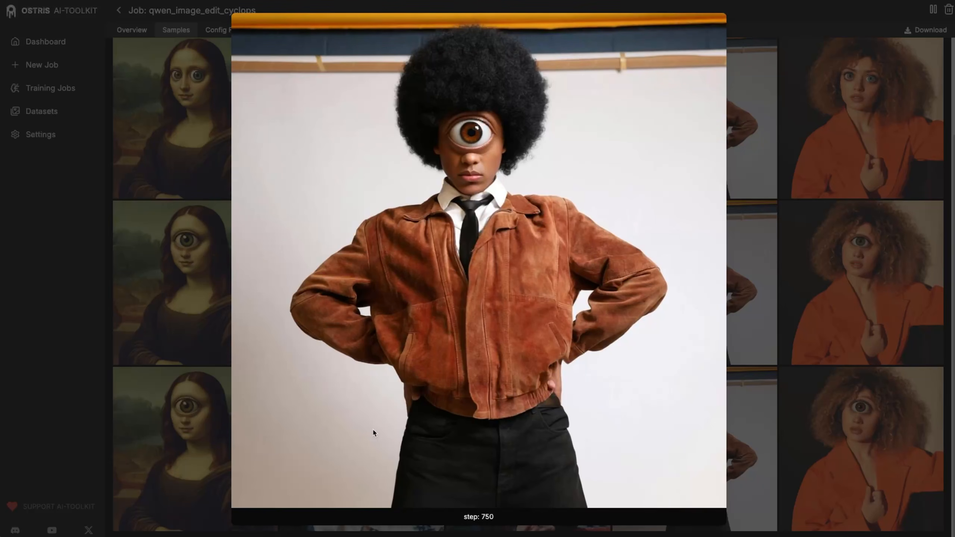
pyautogui.press('Right')
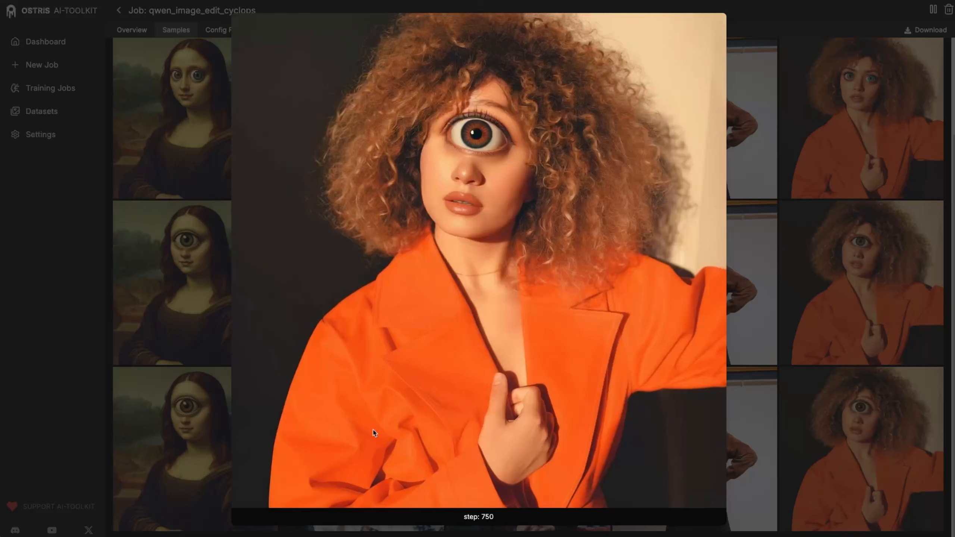
pyautogui.press('Up')
pyautogui.press('Down')
# - Stop training at step 750 and download the 000000750 checkpoint
pyautogui.click(843, 107)
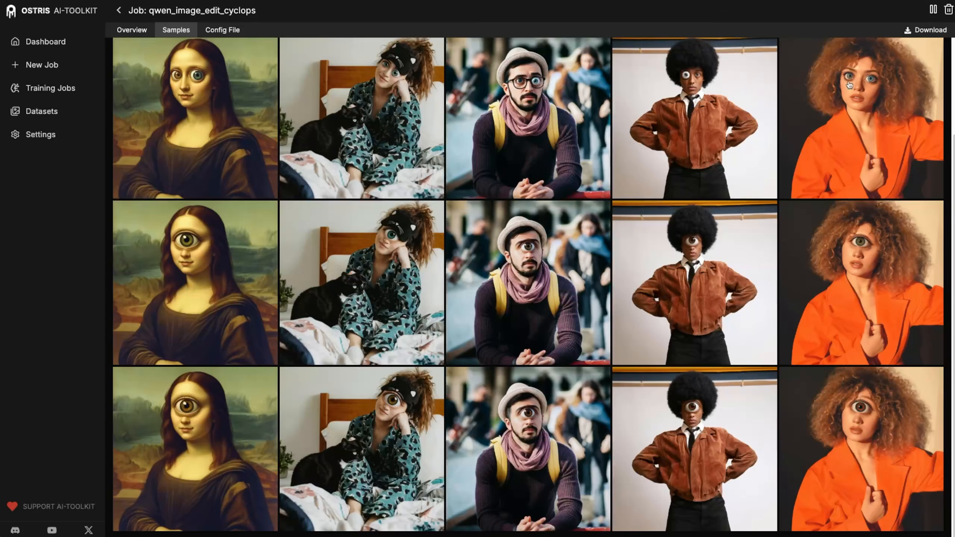
pyautogui.click(934, 10)
pyautogui.click(576, 298)
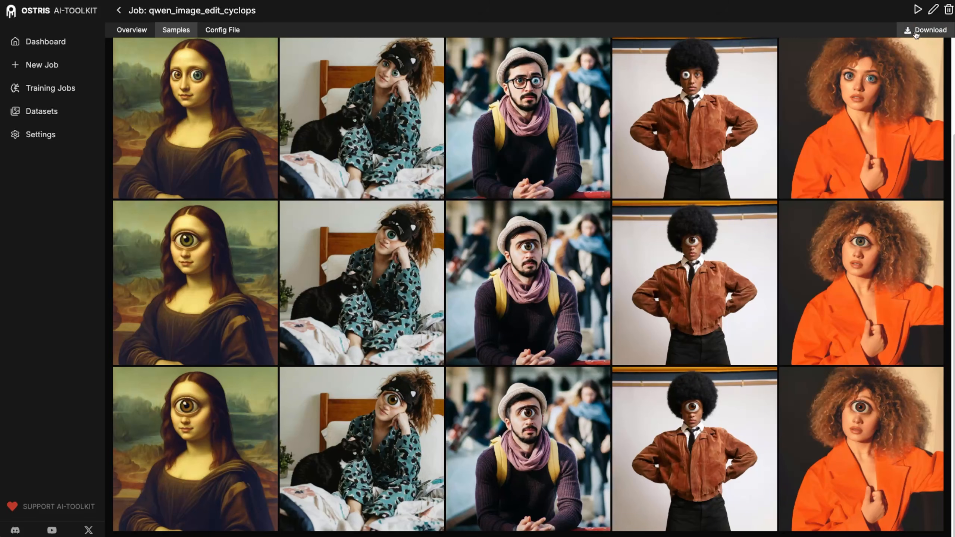
pyautogui.click(130, 31)
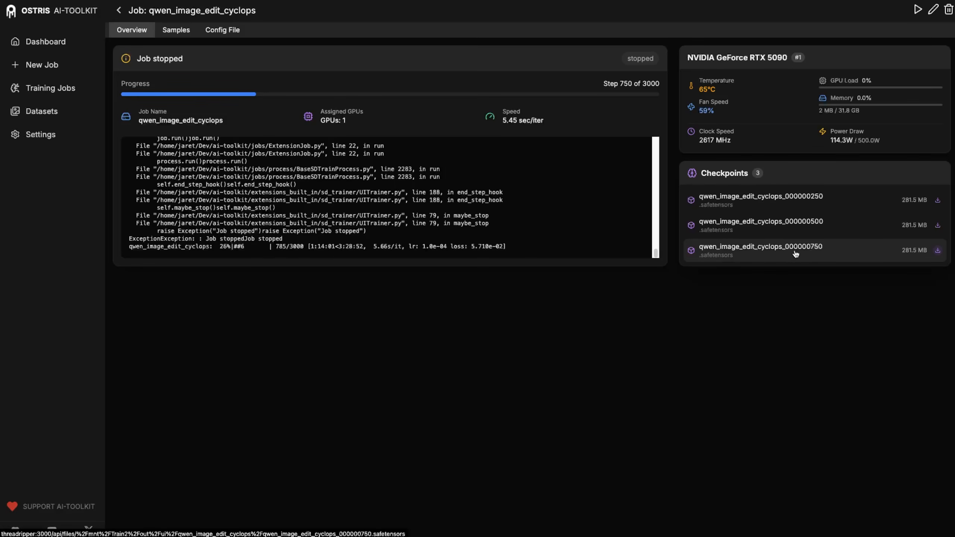
pyautogui.click(922, 255)
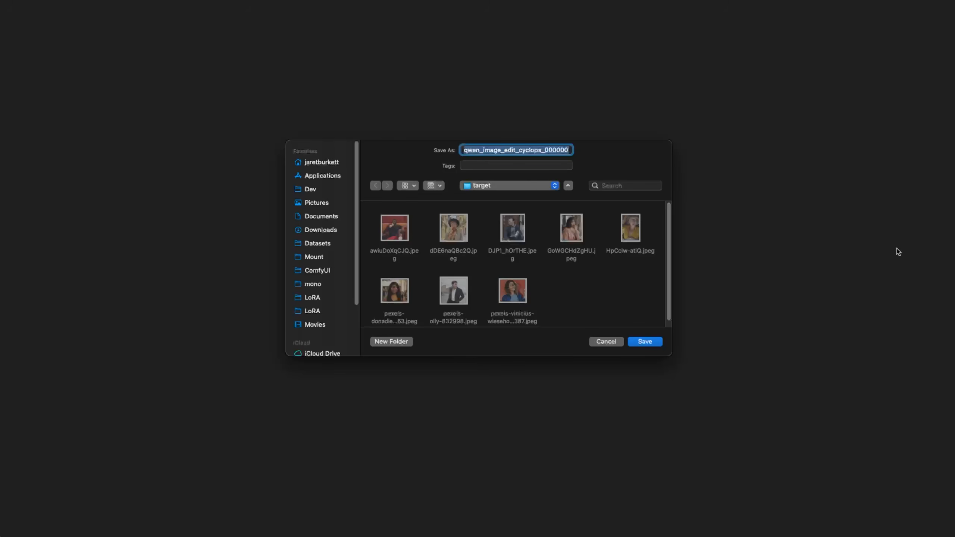
# - Save the step-750 checkpoint under its default file name
pyautogui.press('Return')
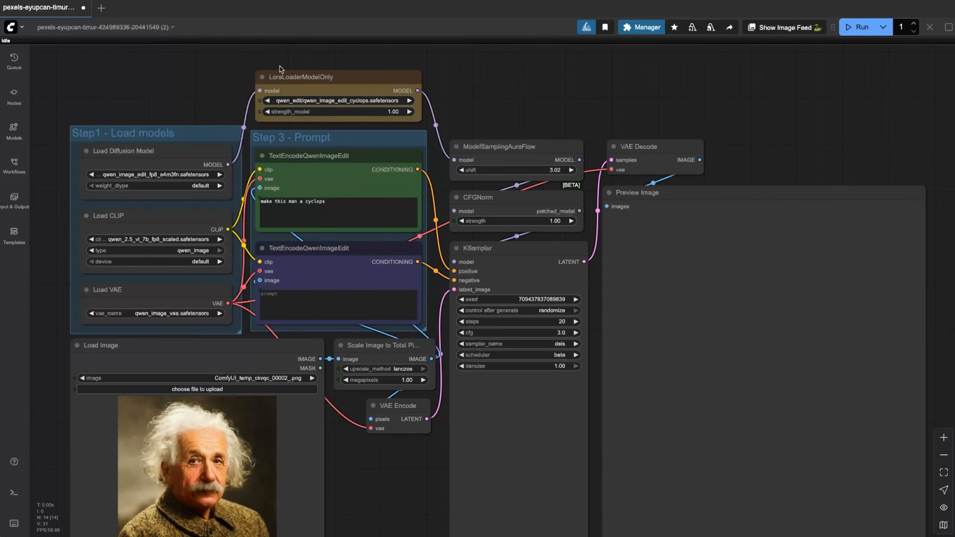
# - Cyclops-edit the white-haired portrait, rerun with 'make him a cyclops', then load Self-portrait-with-Straw-Hat-1887-88.jpg
pyautogui.moveTo(428, 457); pyautogui.dragTo(403, 391)
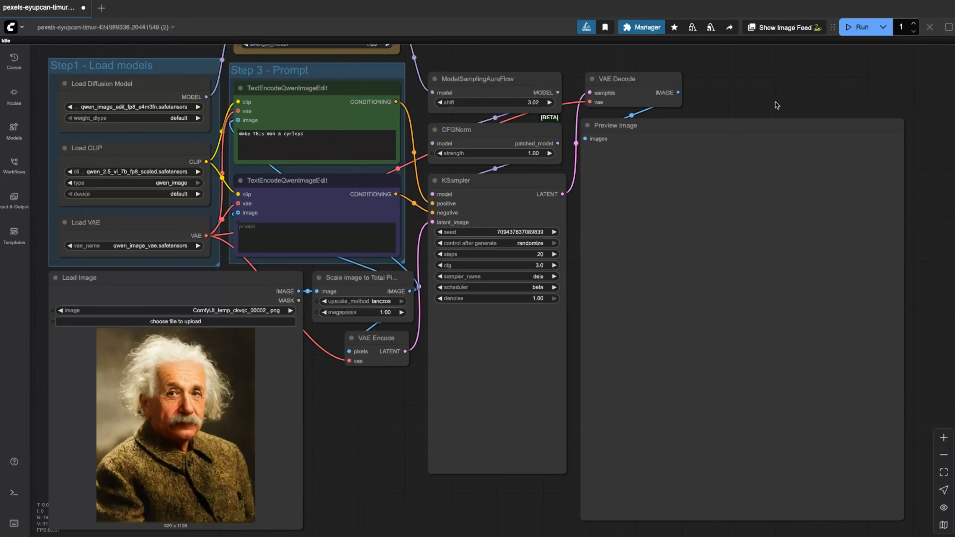
pyautogui.click(852, 31)
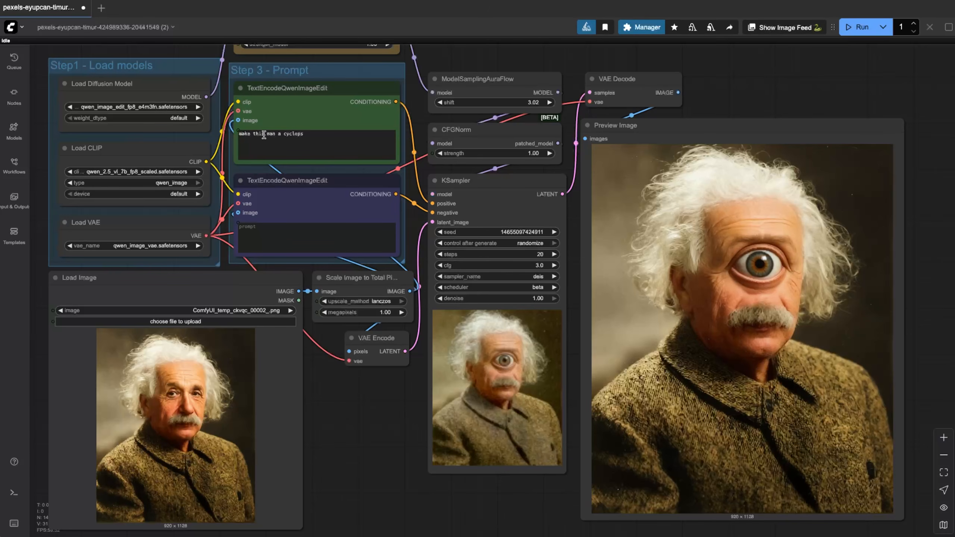
pyautogui.moveTo(275, 138)
pyautogui.mouseDown()
pyautogui.moveTo(256, 134)
pyautogui.moveTo(275, 134)
pyautogui.mouseUp()
pyautogui.write('him')
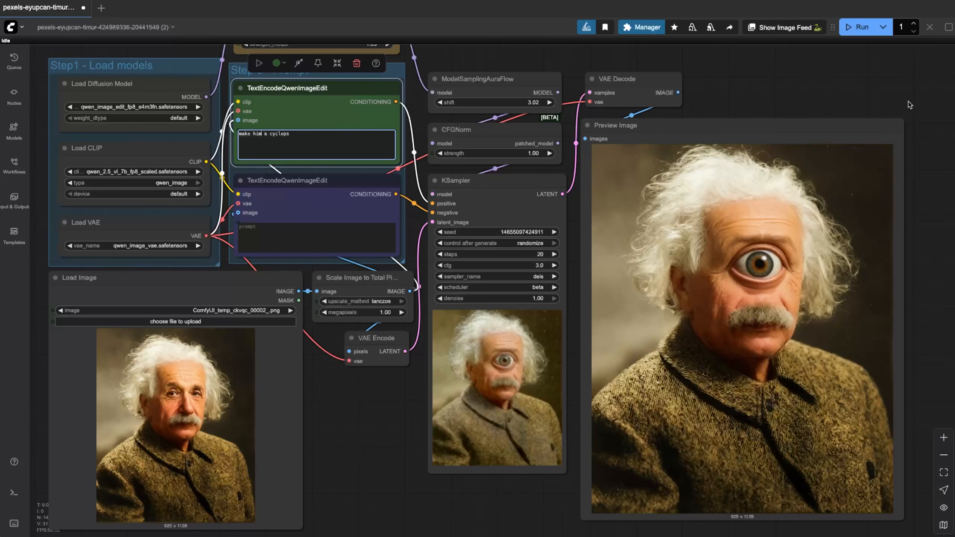
pyautogui.click(849, 28)
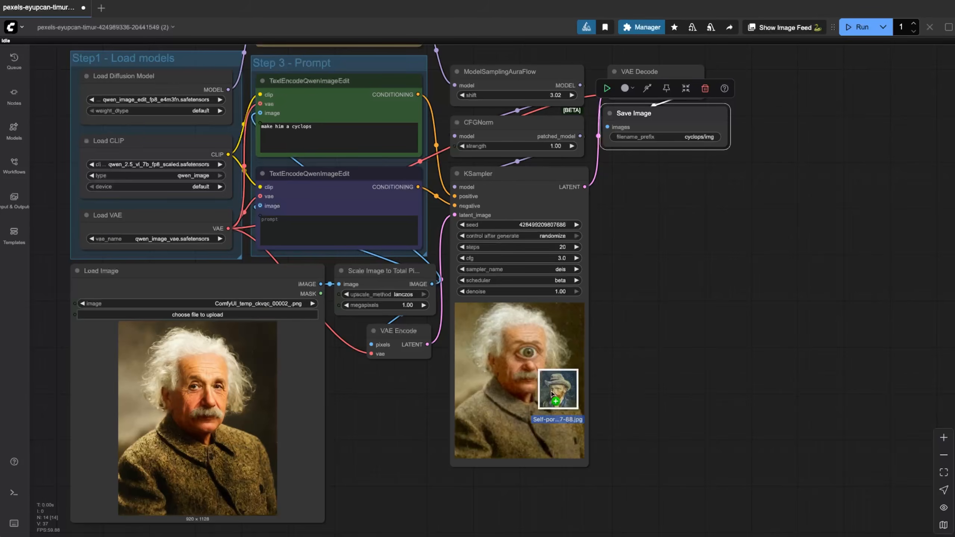
pyautogui.moveTo(558, 395); pyautogui.dragTo(259, 431)
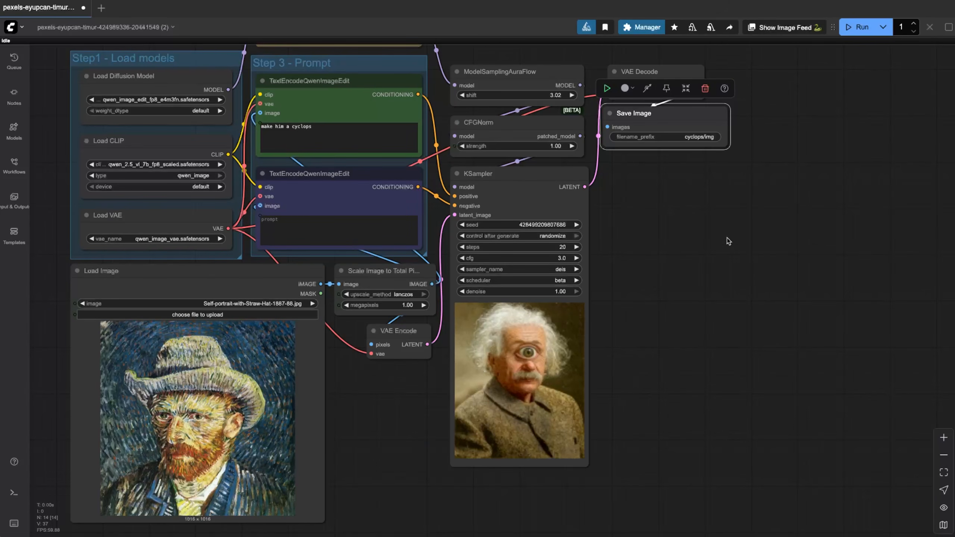
# - Edit the straw-hat painting with 'make the man in ths painting a cyclopse, keep the painting style', then load fro.jpg
pyautogui.click(860, 29)
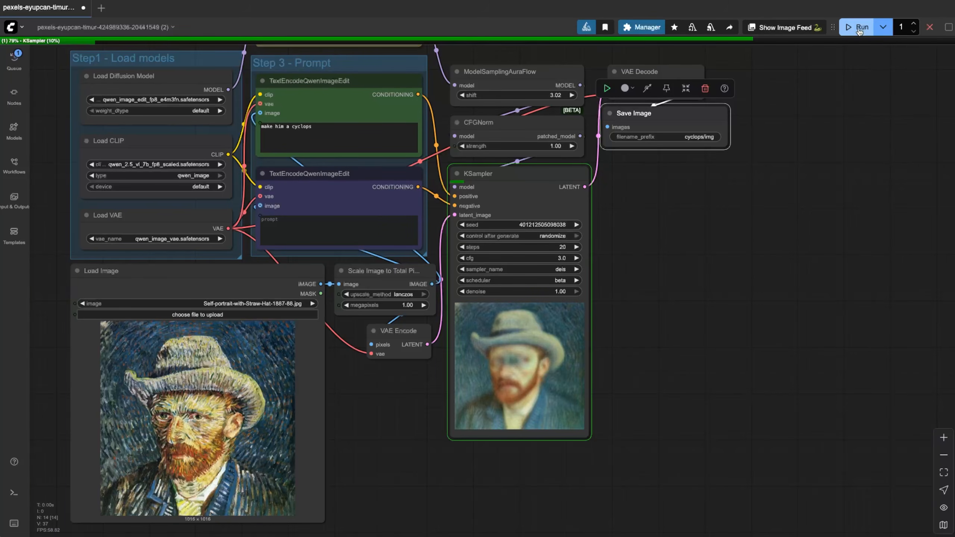
pyautogui.click(860, 29)
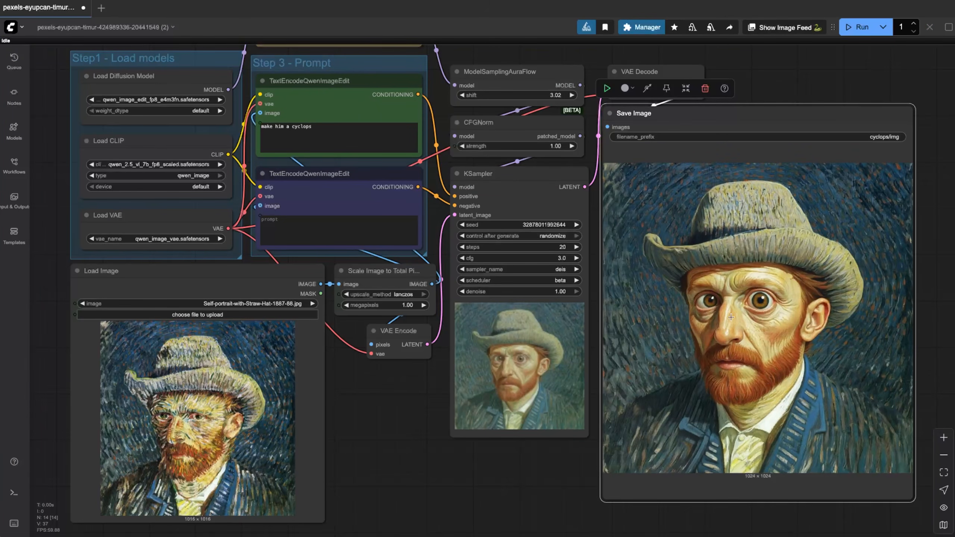
pyautogui.click(335, 127)
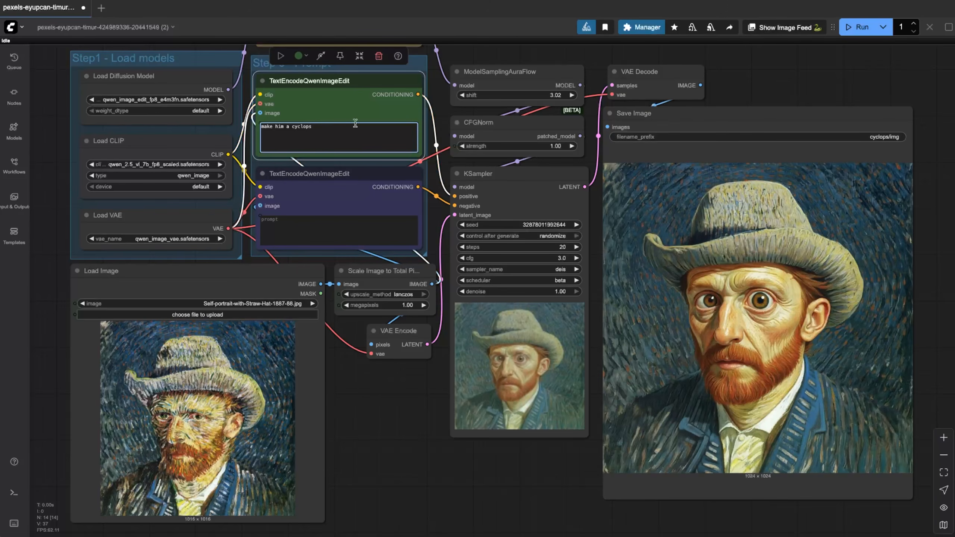
pyautogui.hotkey('alt', 'shift', 'Left')
pyautogui.hotkey('alt', 'shift', 'Left')
pyautogui.hotkey('alt', 'shift', 'Left')
pyautogui.write('the man in ths painting a cyclopse, keep the painting s')
pyautogui.click(856, 28)
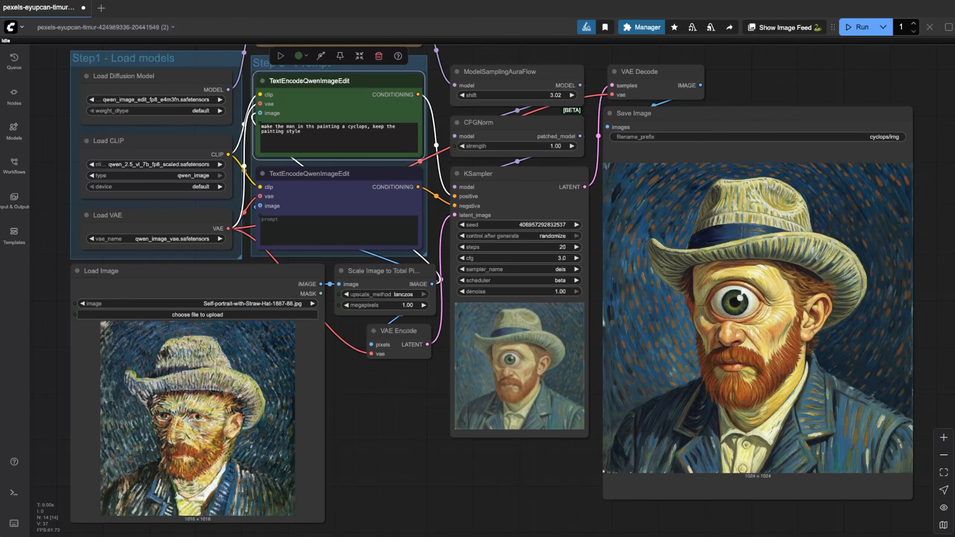
pyautogui.moveTo(951, 294); pyautogui.dragTo(230, 376)
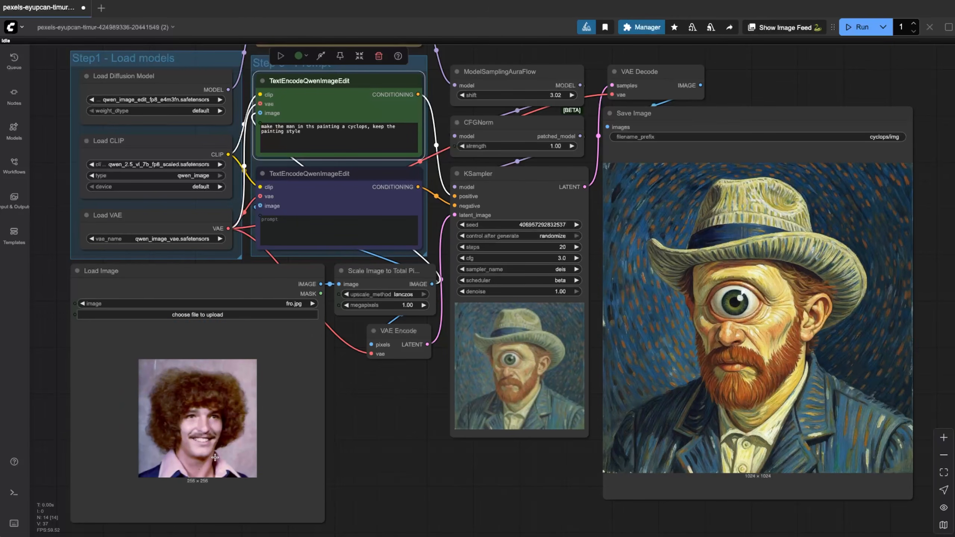
# - Queue the afro portrait with prompt 'make the man a cyclops', then load MemeLoveTriangle_297886754.webp
pyautogui.tripleClick(298, 127)
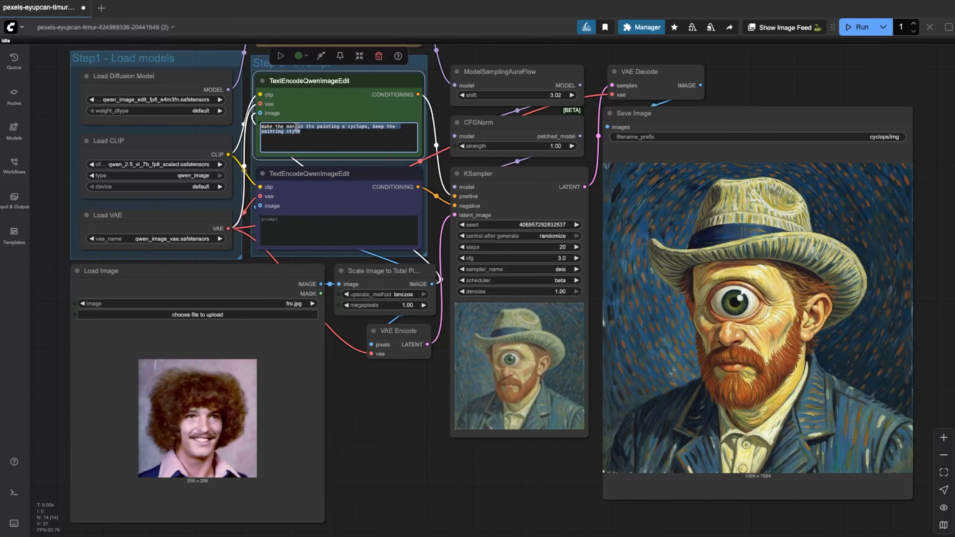
pyautogui.write('make the')
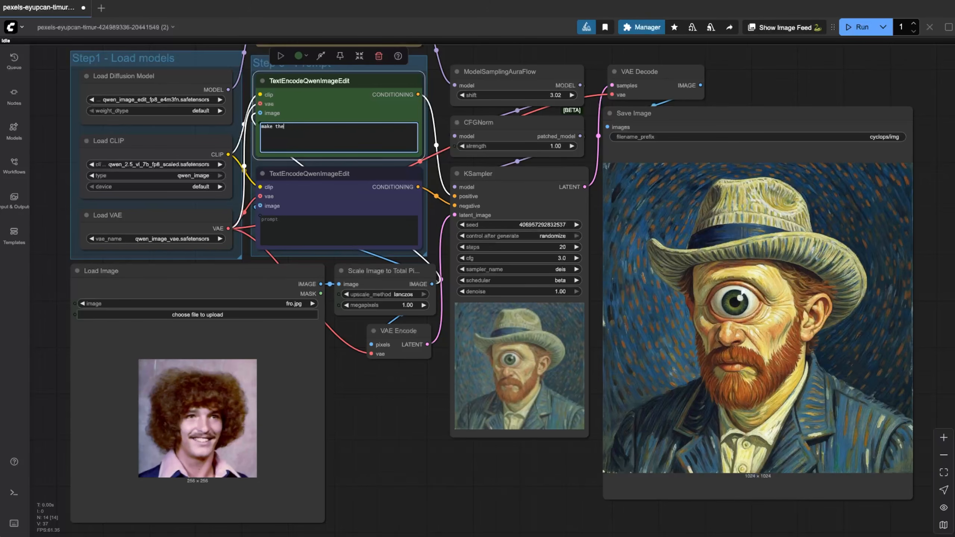
pyautogui.write(' man a cyclops')
pyautogui.hotkey('ctrl', 'Return')
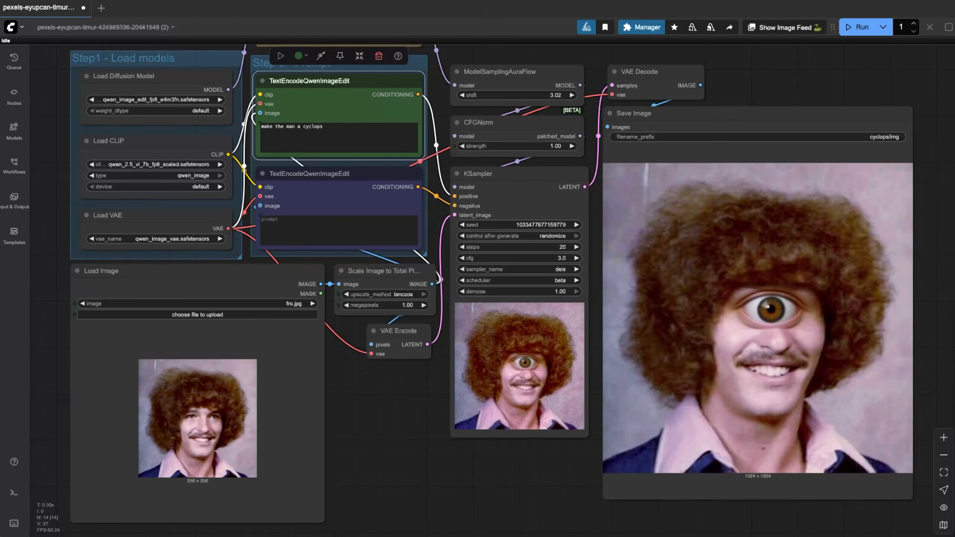
pyautogui.moveTo(954, 282); pyautogui.dragTo(206, 421)
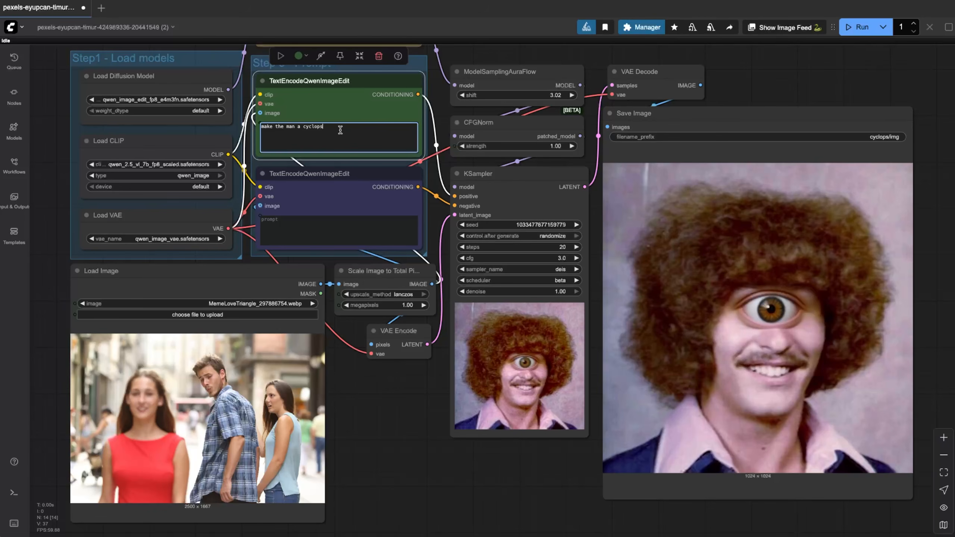
# - Run the meme photo with 'make everyone in this photo a cyclops', then load pexels-photo-13688008.png
pyautogui.moveTo(343, 128); pyautogui.dragTo(275, 127)
pyautogui.write('everyone in this photo a cyclops')
pyautogui.hotkey('ctrl', 'Return')
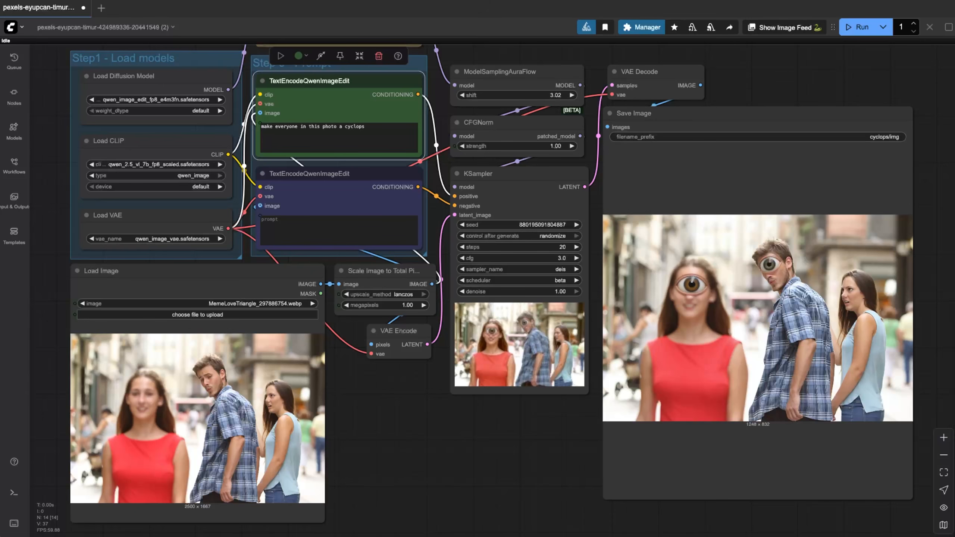
pyautogui.moveTo(648, 363); pyautogui.dragTo(226, 407)
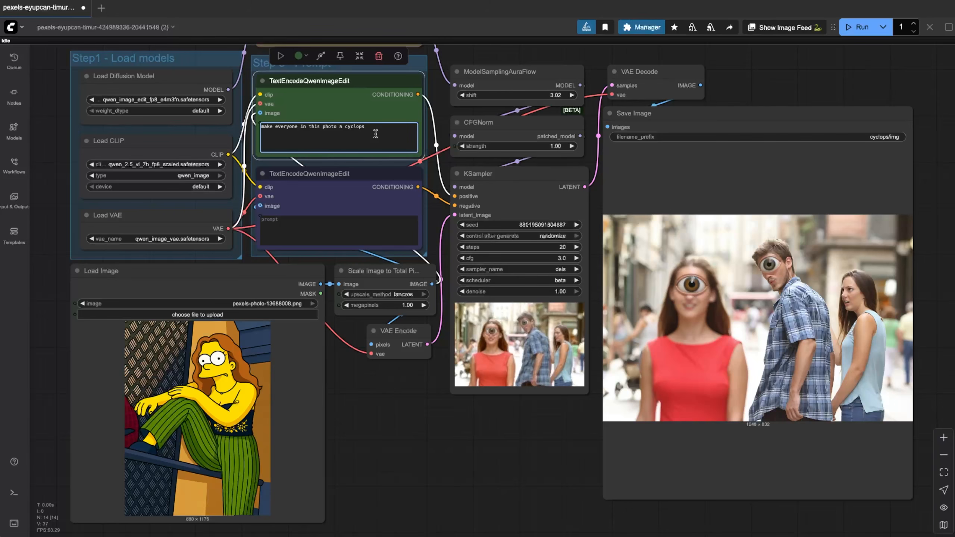
# - Run the cartoon woman with prompt 'make this woman a cyclops', then load zaphod.jpg
pyautogui.hotkey('ctrl', 'a')
pyautogui.write('make this woman a cyclops')
pyautogui.click(860, 28)
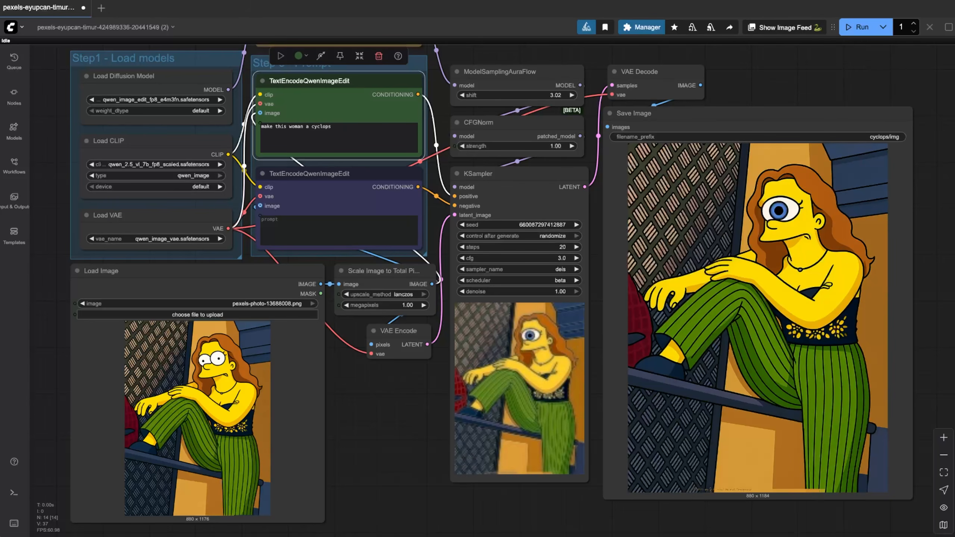
pyautogui.moveTo(854, 271); pyautogui.dragTo(167, 387)
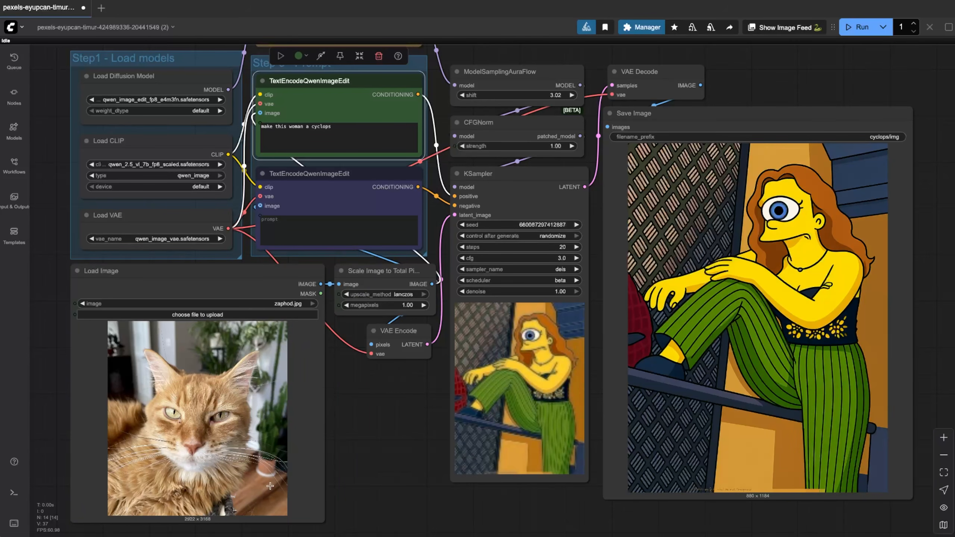
# - Run the cat photo with the prompt changed to 'make this cat a cyclops'
pyautogui.doubleClick(296, 127)
pyautogui.write('cat')
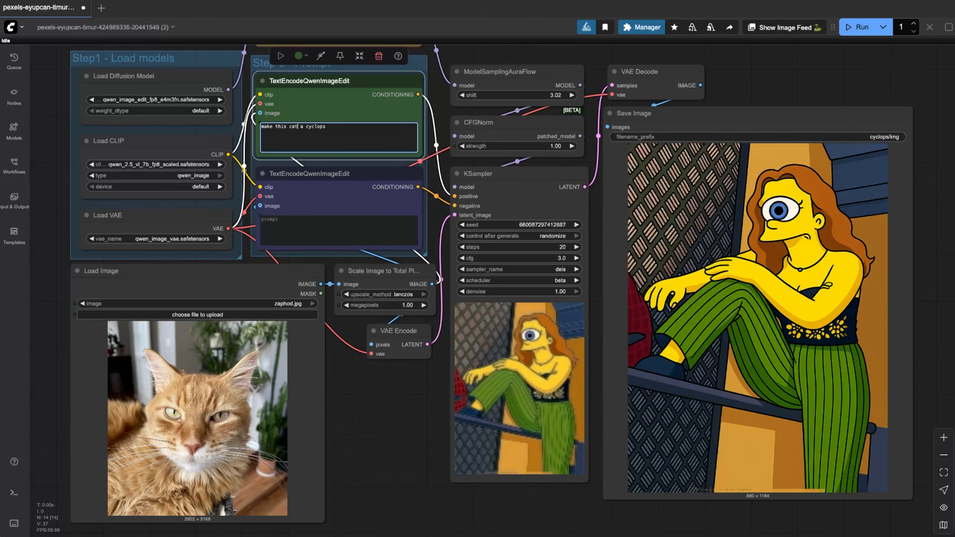
pyautogui.click(859, 27)
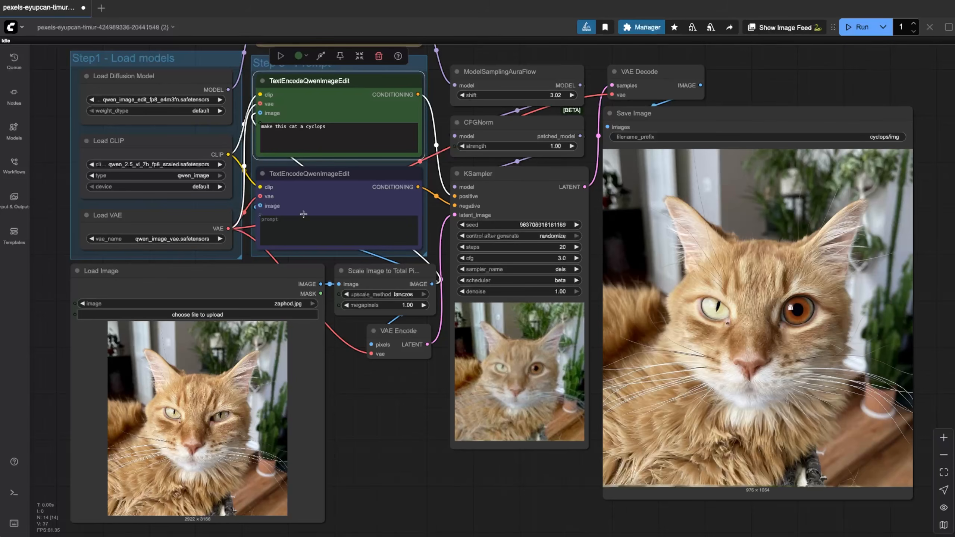
# - Append 'with only one eye in the center' to the prompt and rerun
pyautogui.click(339, 132)
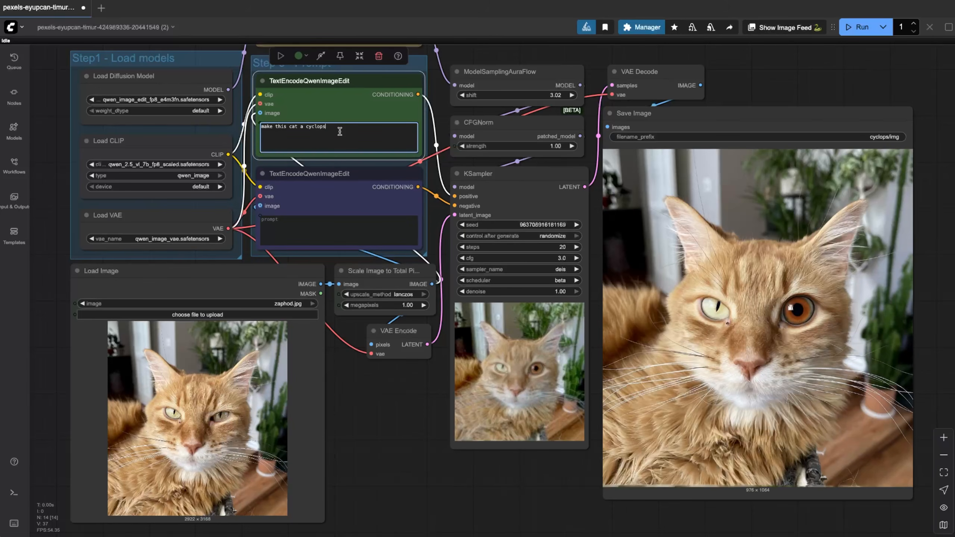
pyautogui.write('with only one eye in the center')
pyautogui.hotkey('ctrl', 'Return')
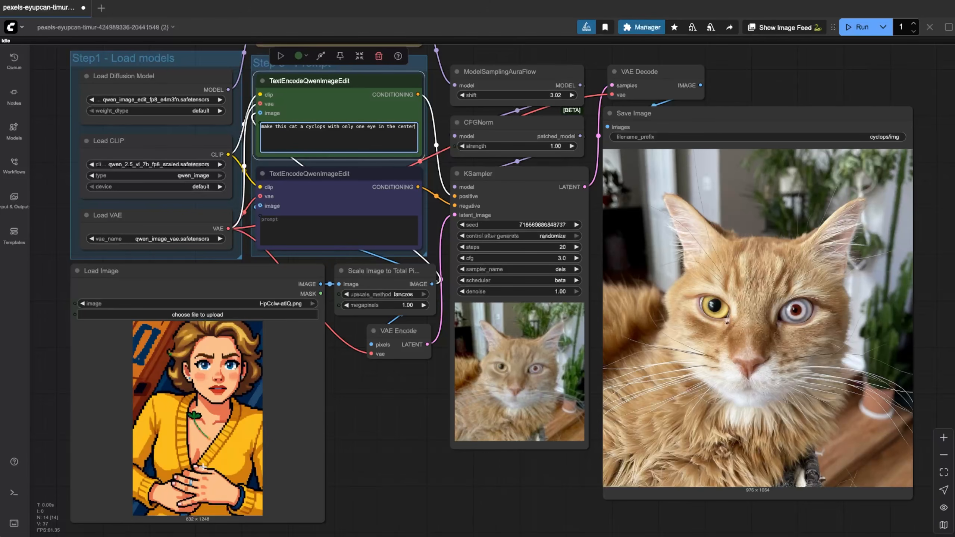
# - Replace the prompt with 'make her a cyclops' and queue the pixel-art woman edit
pyautogui.hotkey('ctrl', 'a')
pyautogui.write('make her a cyclops')
pyautogui.hotkey('ctrl', 'Return')
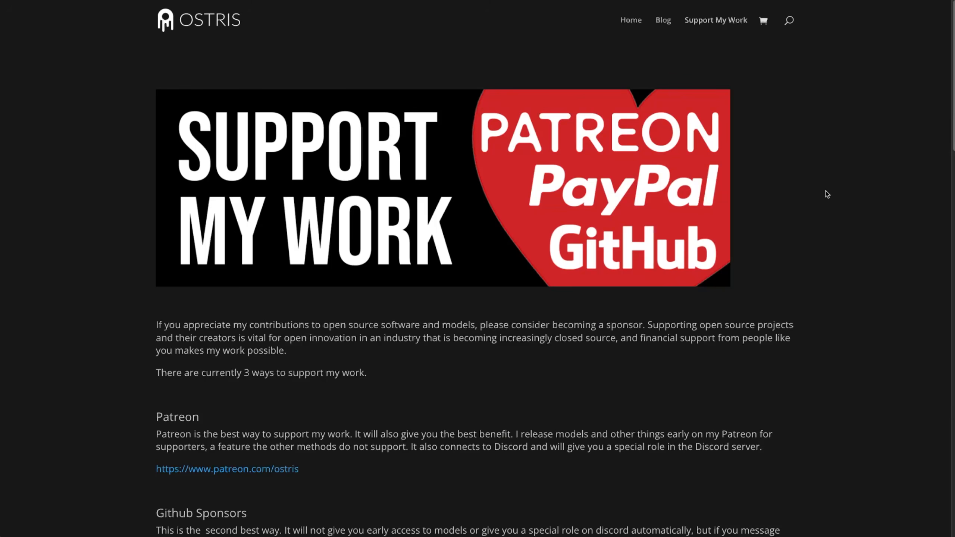
pyautogui.scroll(-1, 826, 203)
pyautogui.scroll(-3, 826, 207)
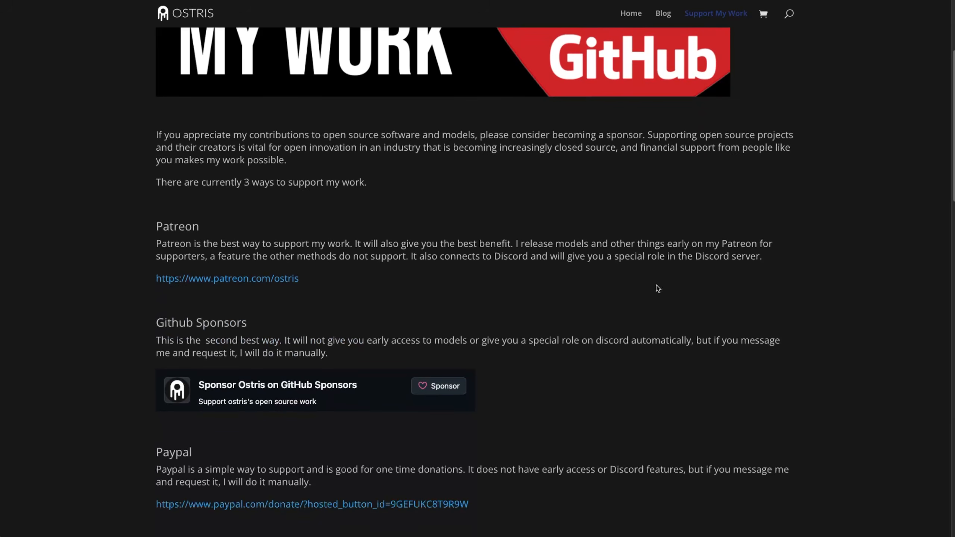
pyautogui.scroll(-3, 695, 382)
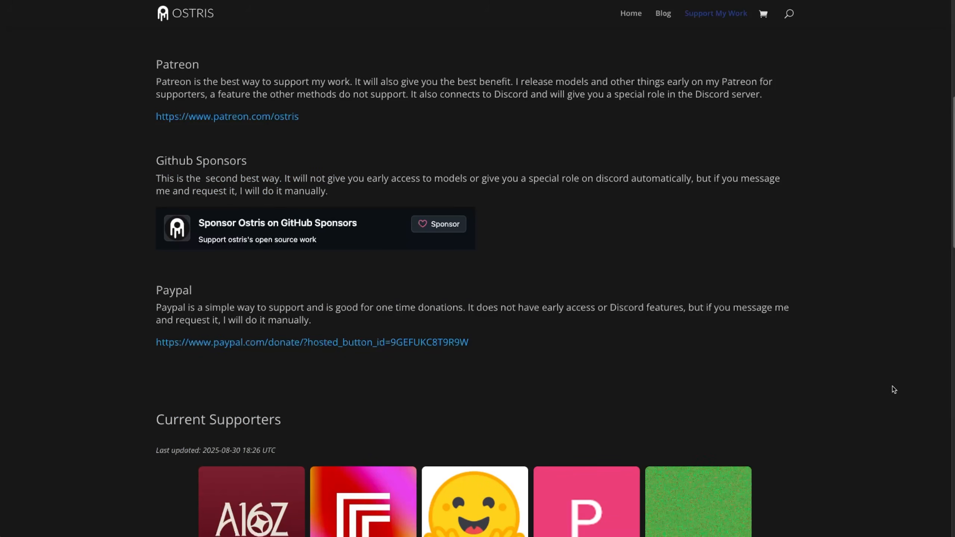
pyautogui.scroll(-4, 851, 385)
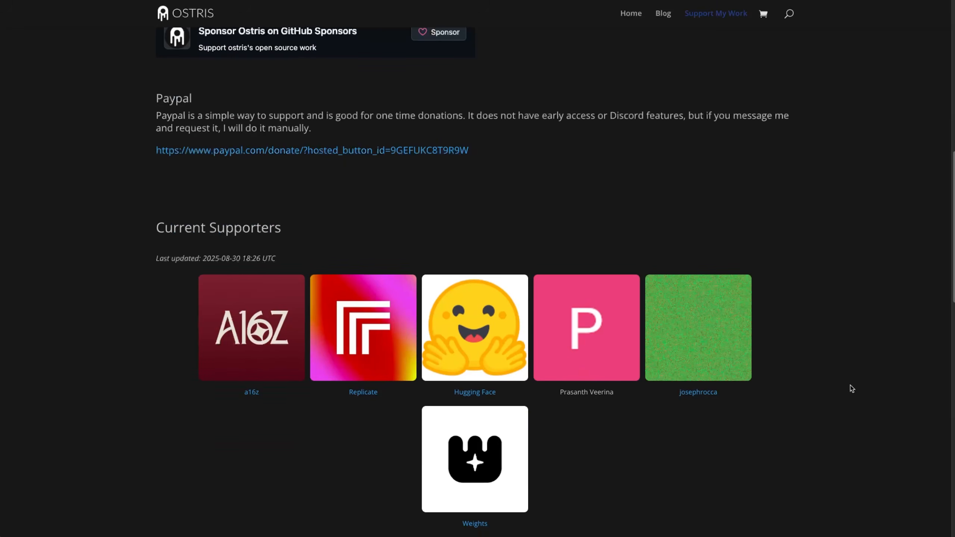
pyautogui.scroll(-2, 852, 389)
pyautogui.scroll(-2, 852, 389)
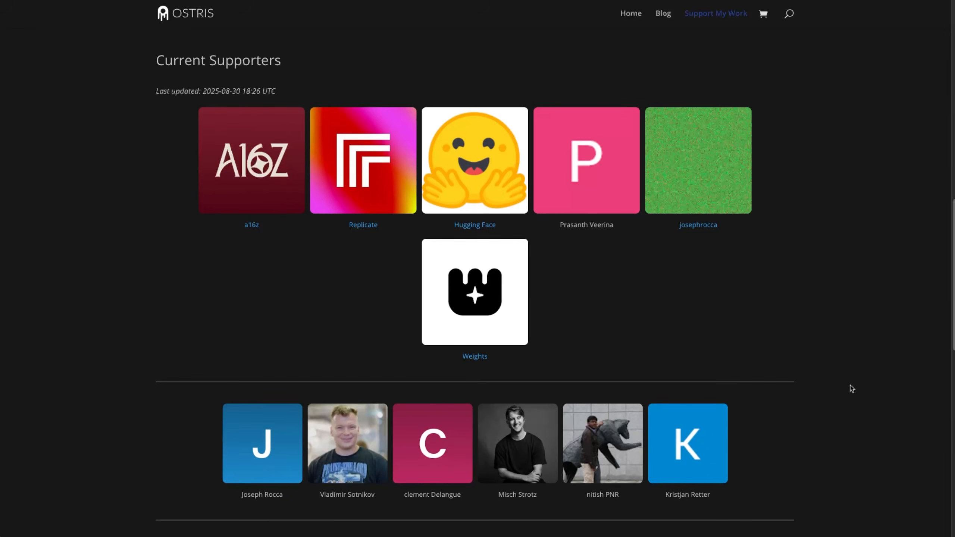
pyautogui.scroll(-5, 852, 388)
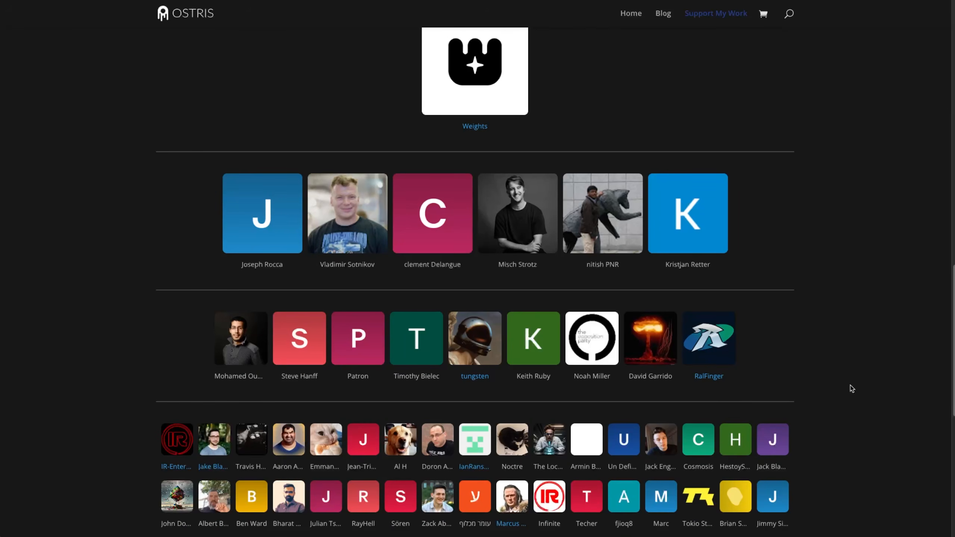
pyautogui.scroll(-3, 852, 389)
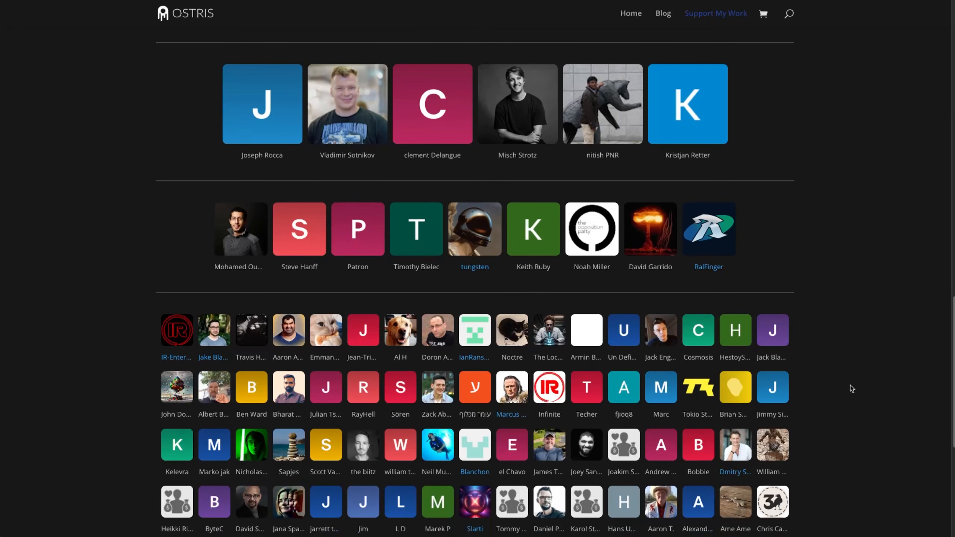
pyautogui.scroll(-2, 852, 389)
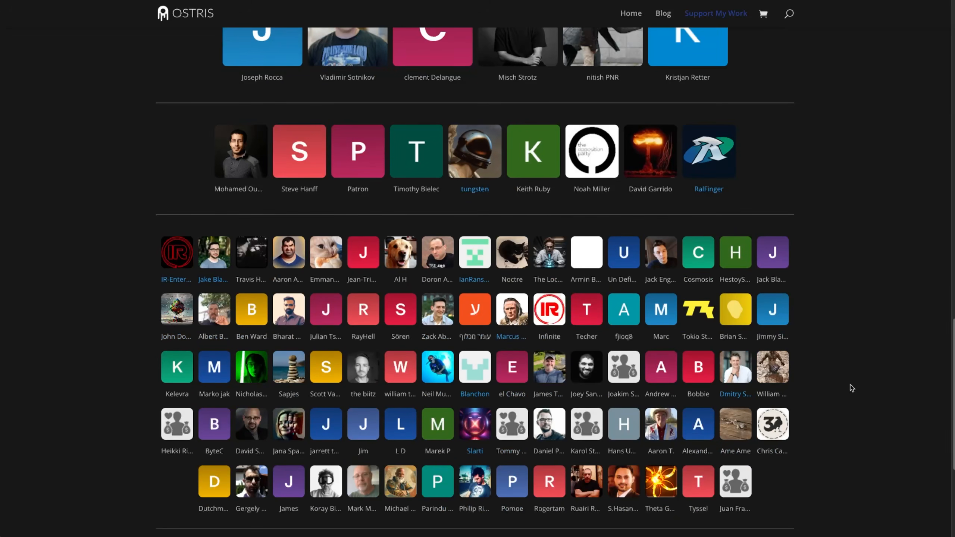
pyautogui.scroll(4, 851, 386)
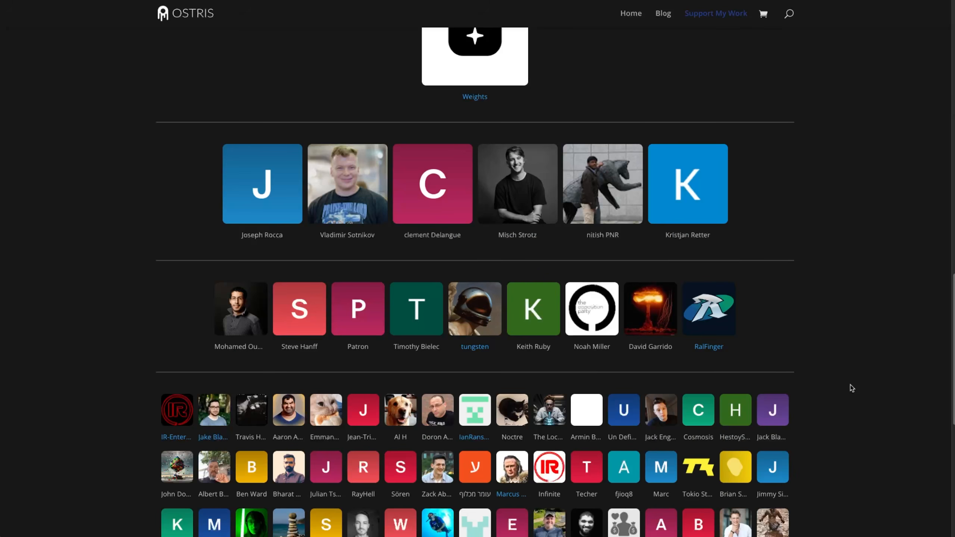
pyautogui.scroll(10, 851, 386)
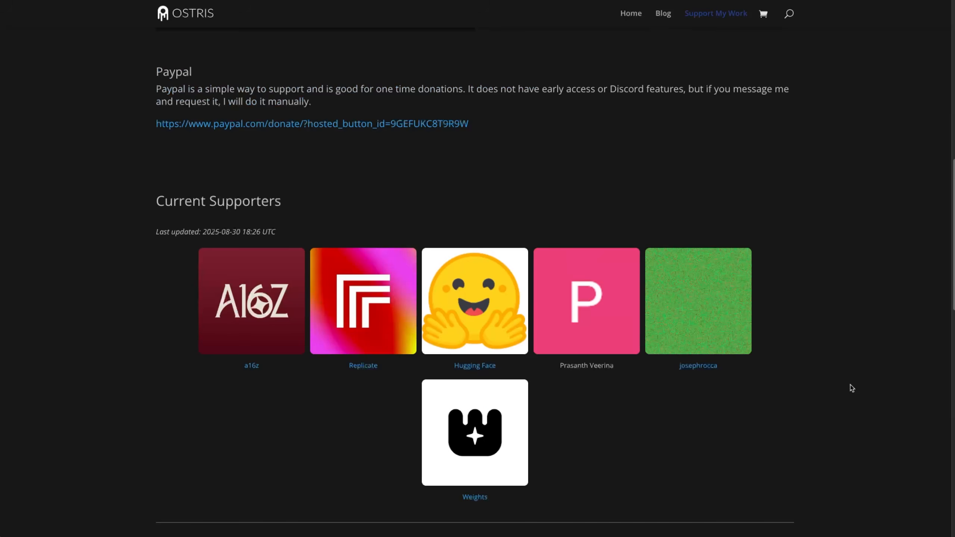
pyautogui.scroll(4, 851, 386)
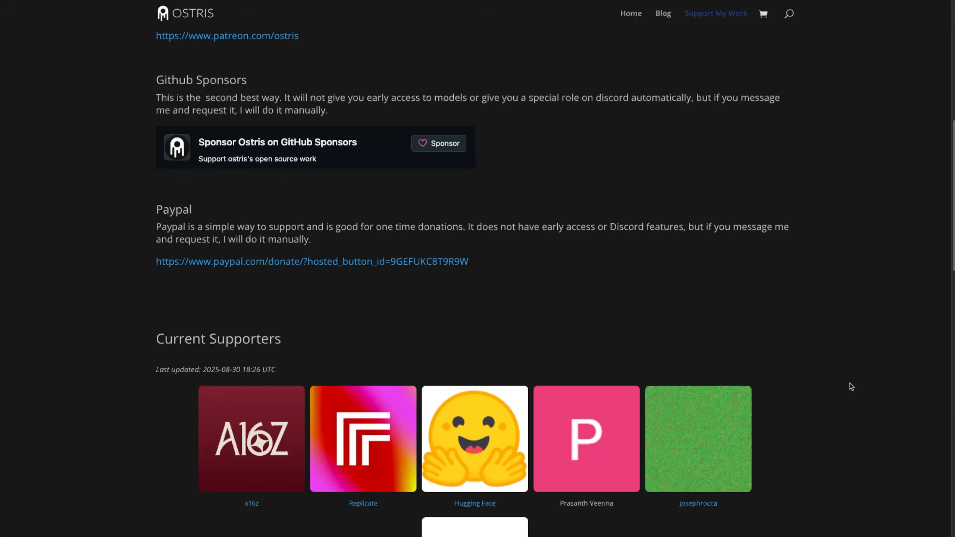